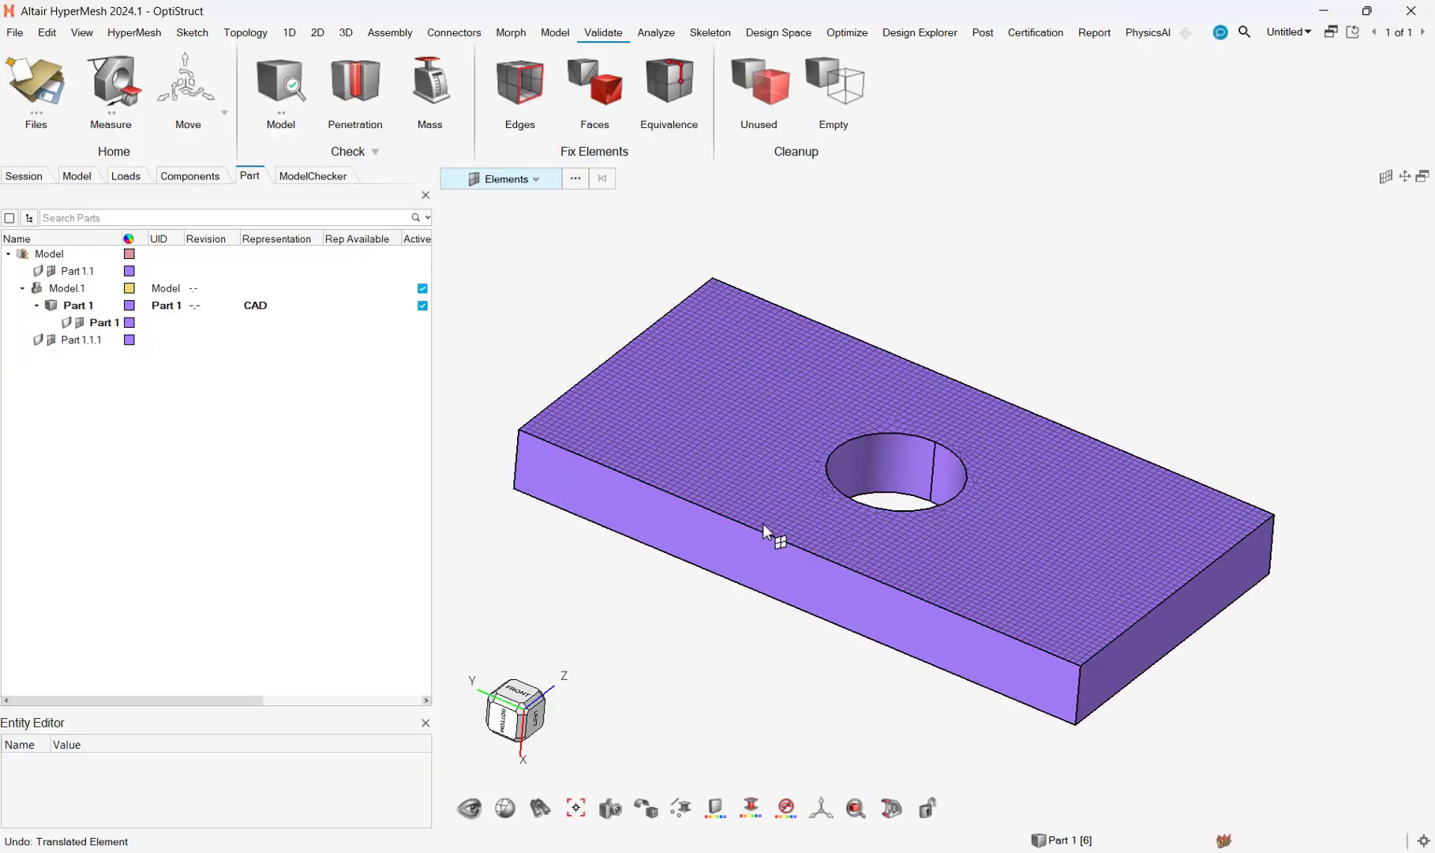
Set the entity selector to Elements, window-select all of the plate's mesh elements and copy them to the clipboard
{"action": "scroll", "coordinate": [566, 391], "scroll_direction": "up", "scroll_amount": 5}
{"action": "mouse_move", "coordinate": [555, 403]}
{"action": "middle_mouse_down"}
{"action": "mouse_move", "coordinate": [651, 472]}
{"action": "mouse_move", "coordinate": [558, 410]}
{"action": "middle_mouse_up"}
{"action": "scroll", "coordinate": [572, 418], "scroll_direction": "down", "scroll_amount": 5}
{"action": "right_click_drag", "start_coordinate": [632, 490], "coordinate": [772, 496]}
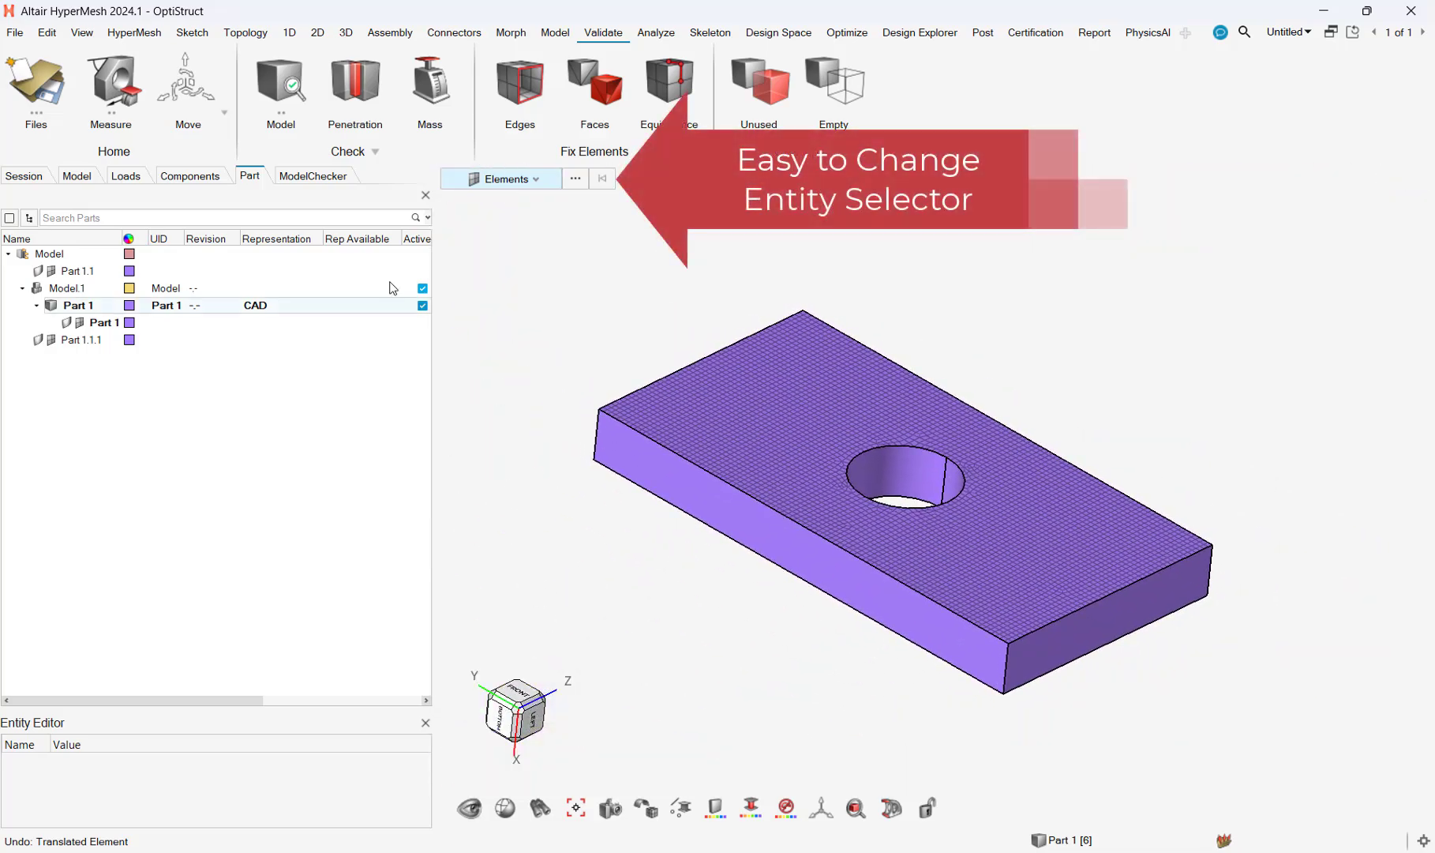
{"action": "left_click", "coordinate": [522, 179]}
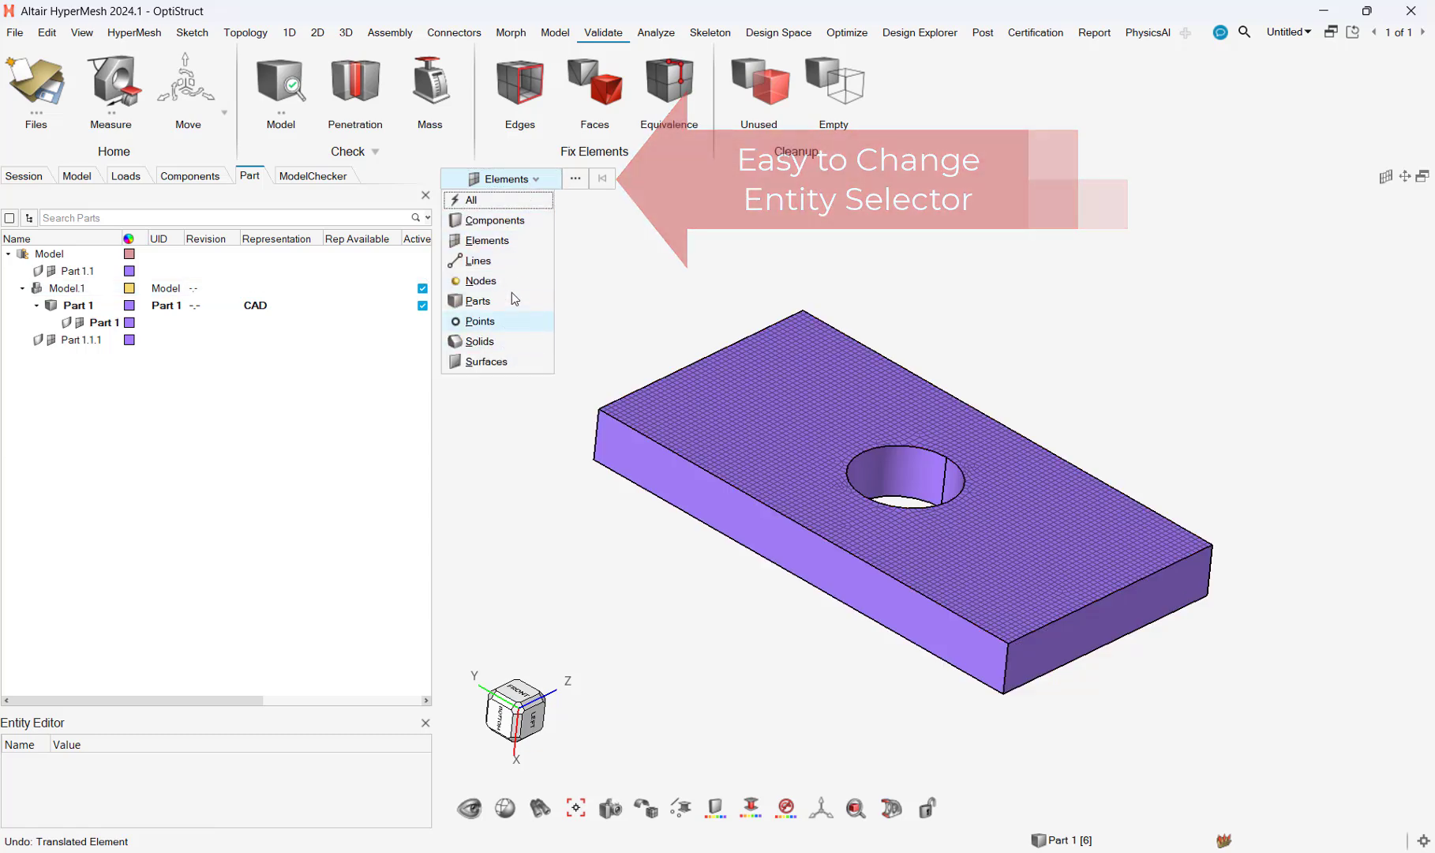
{"action": "left_click", "coordinate": [517, 240]}
{"action": "left_click_drag", "start_coordinate": [537, 225], "coordinate": [1292, 716]}
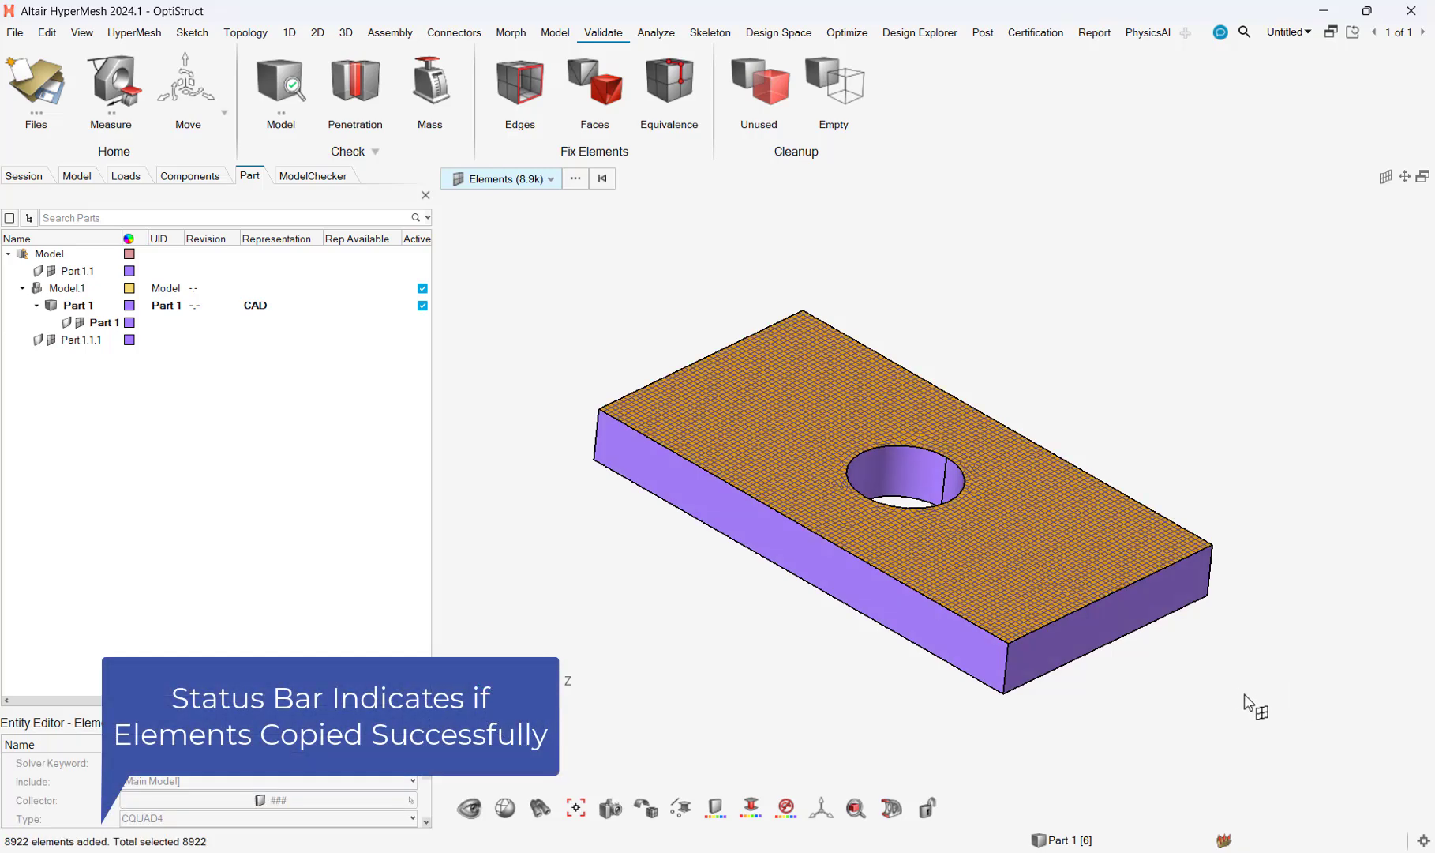
{"action": "key", "text": "ctrl+c"}
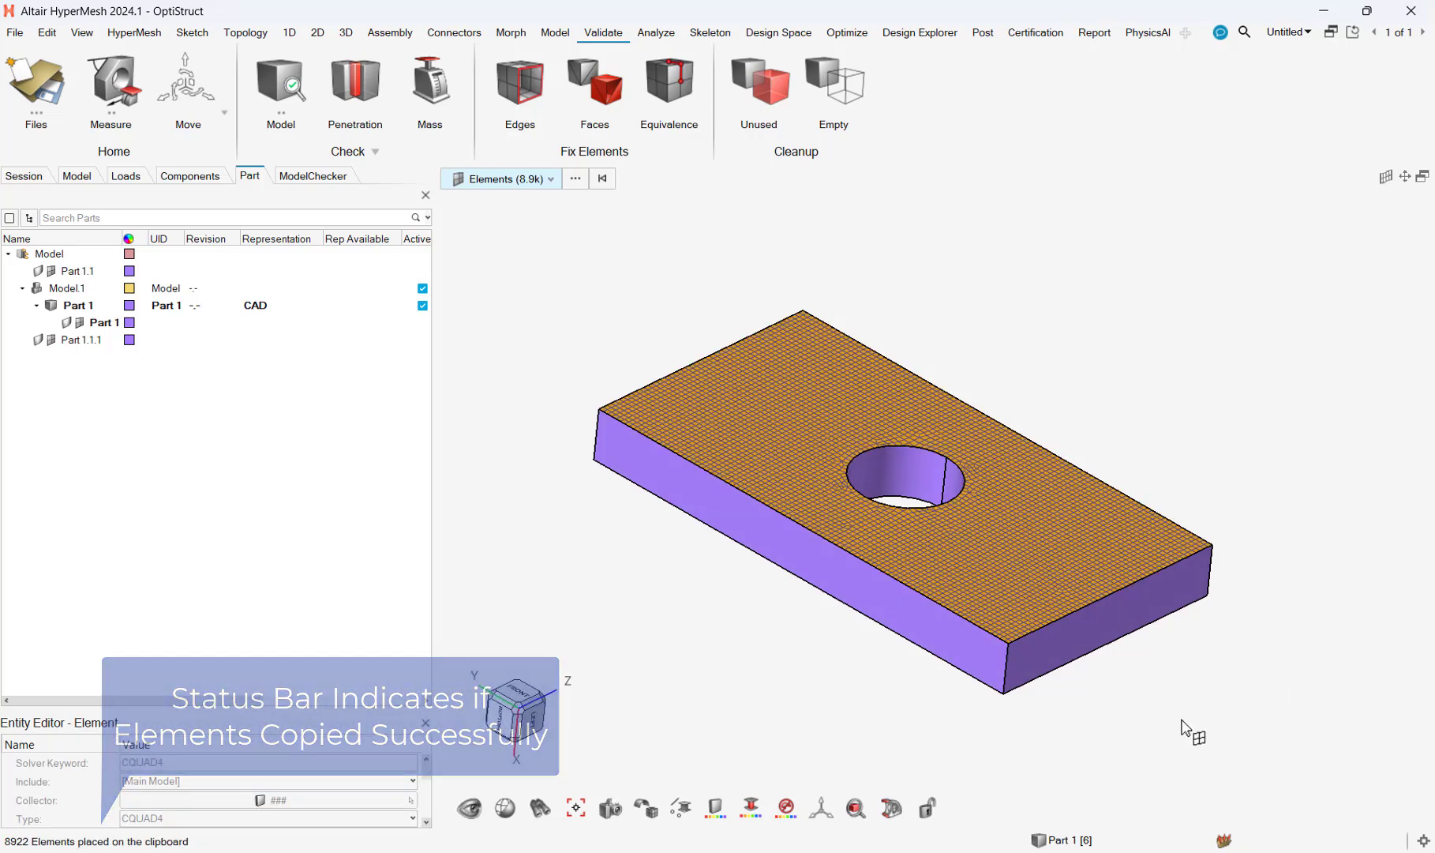
Paste the copied elements and snap their move origin to the plate's underside corner at X 1.00, Y -4.75, Z -2.50
{"action": "key", "text": "ctrl+s"}
{"action": "key", "text": "ctrl+v"}
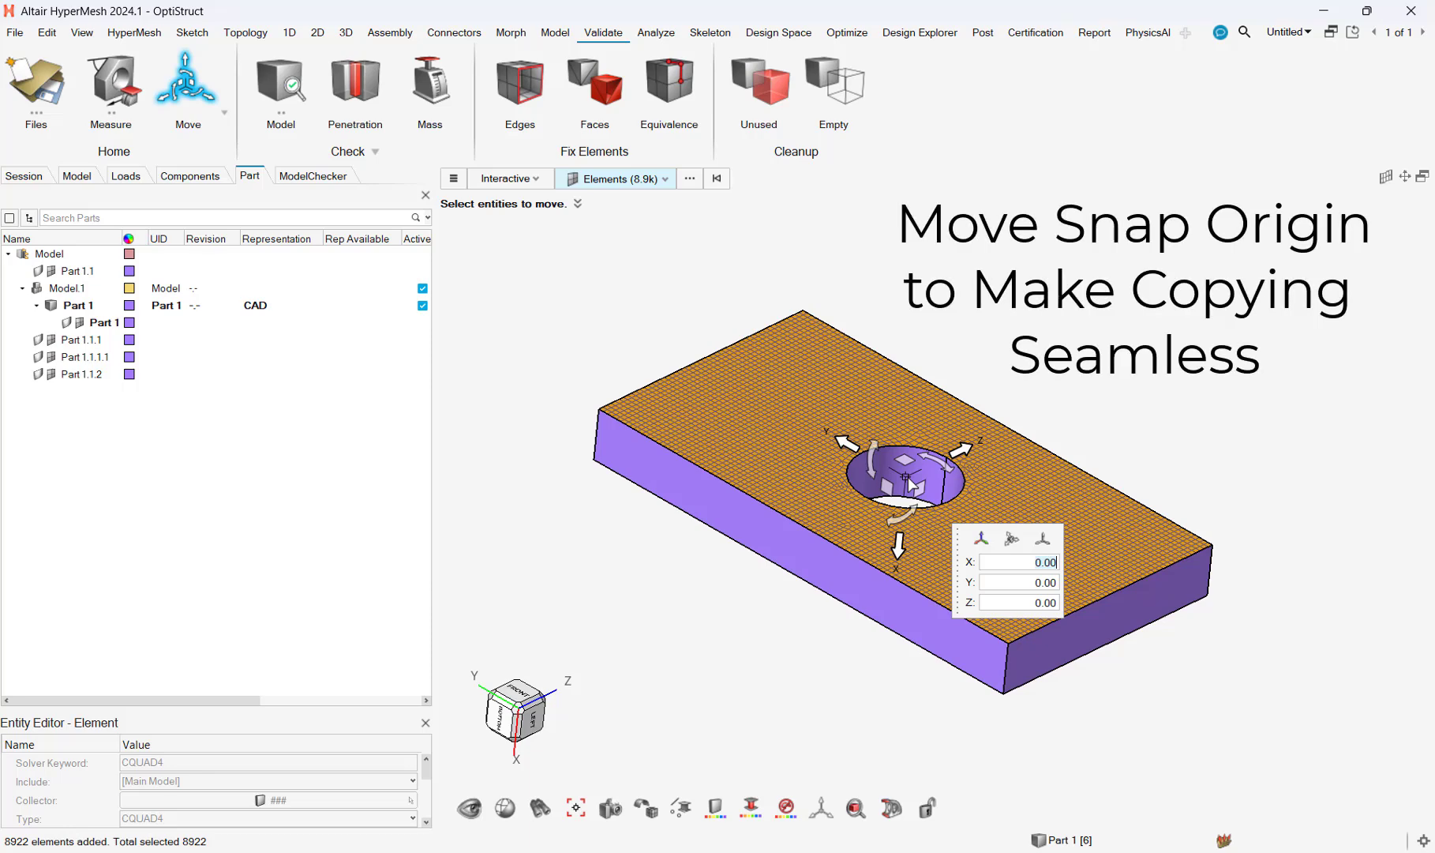
{"action": "left_click_drag", "start_coordinate": [912, 483], "coordinate": [1008, 643]}
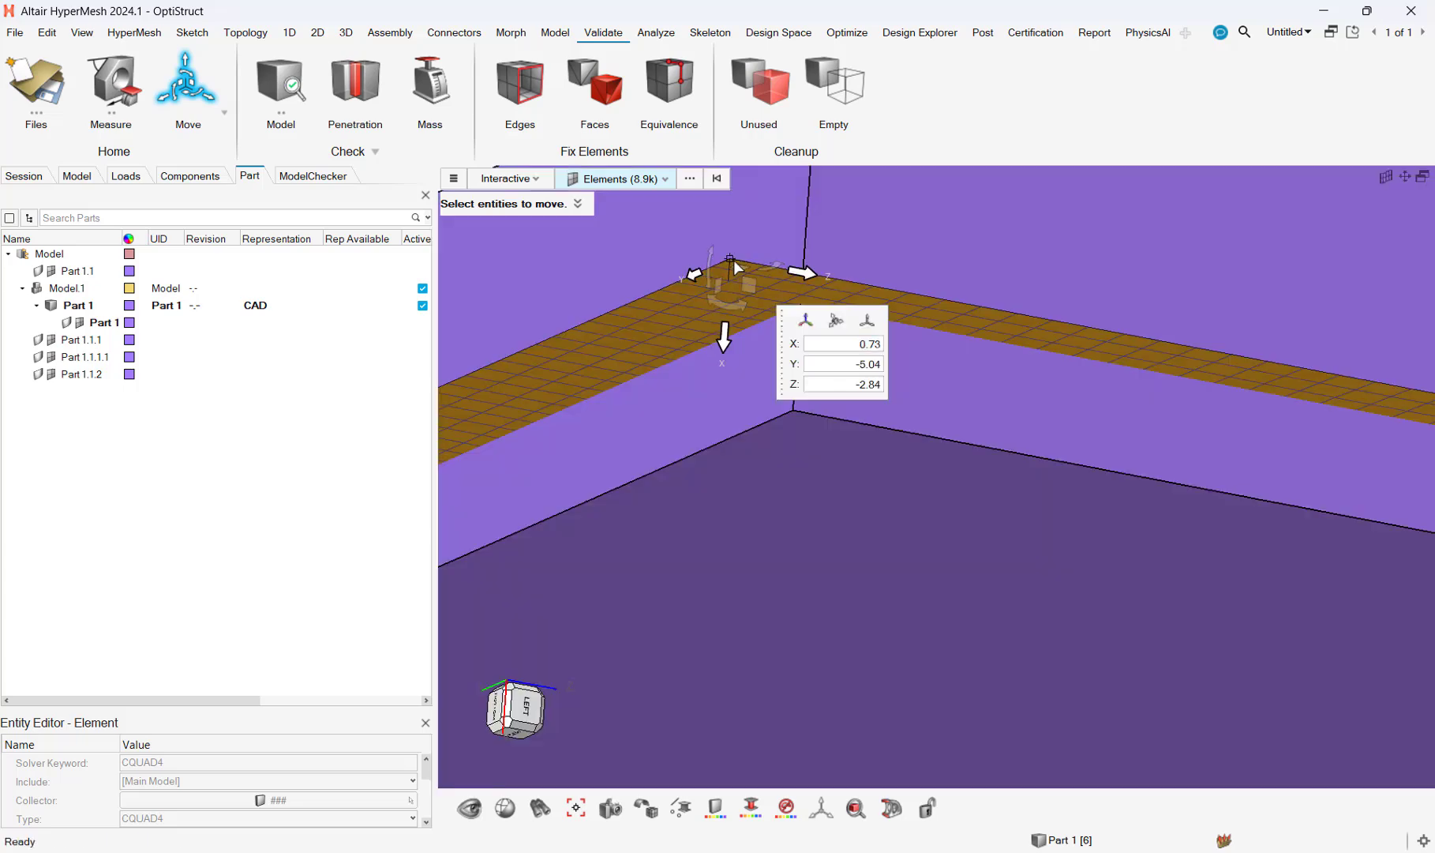
{"action": "left_click_drag", "start_coordinate": [733, 260], "coordinate": [795, 409]}
{"action": "scroll", "coordinate": [801, 465], "scroll_direction": "down", "scroll_amount": 5}
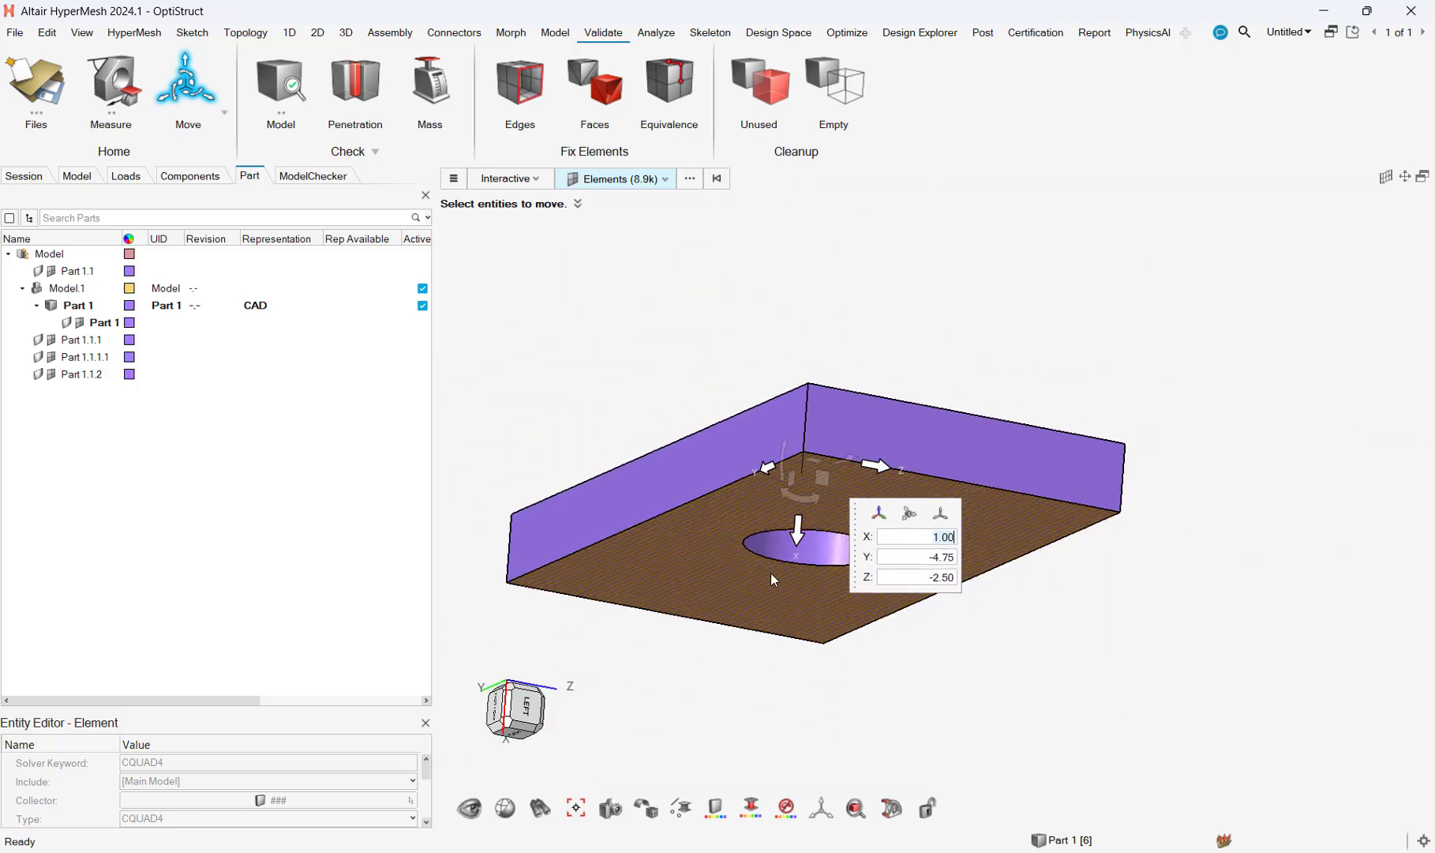
{"action": "middle_click_drag", "start_coordinate": [671, 692], "coordinate": [698, 631]}
{"action": "right_click", "coordinate": [1166, 632]}
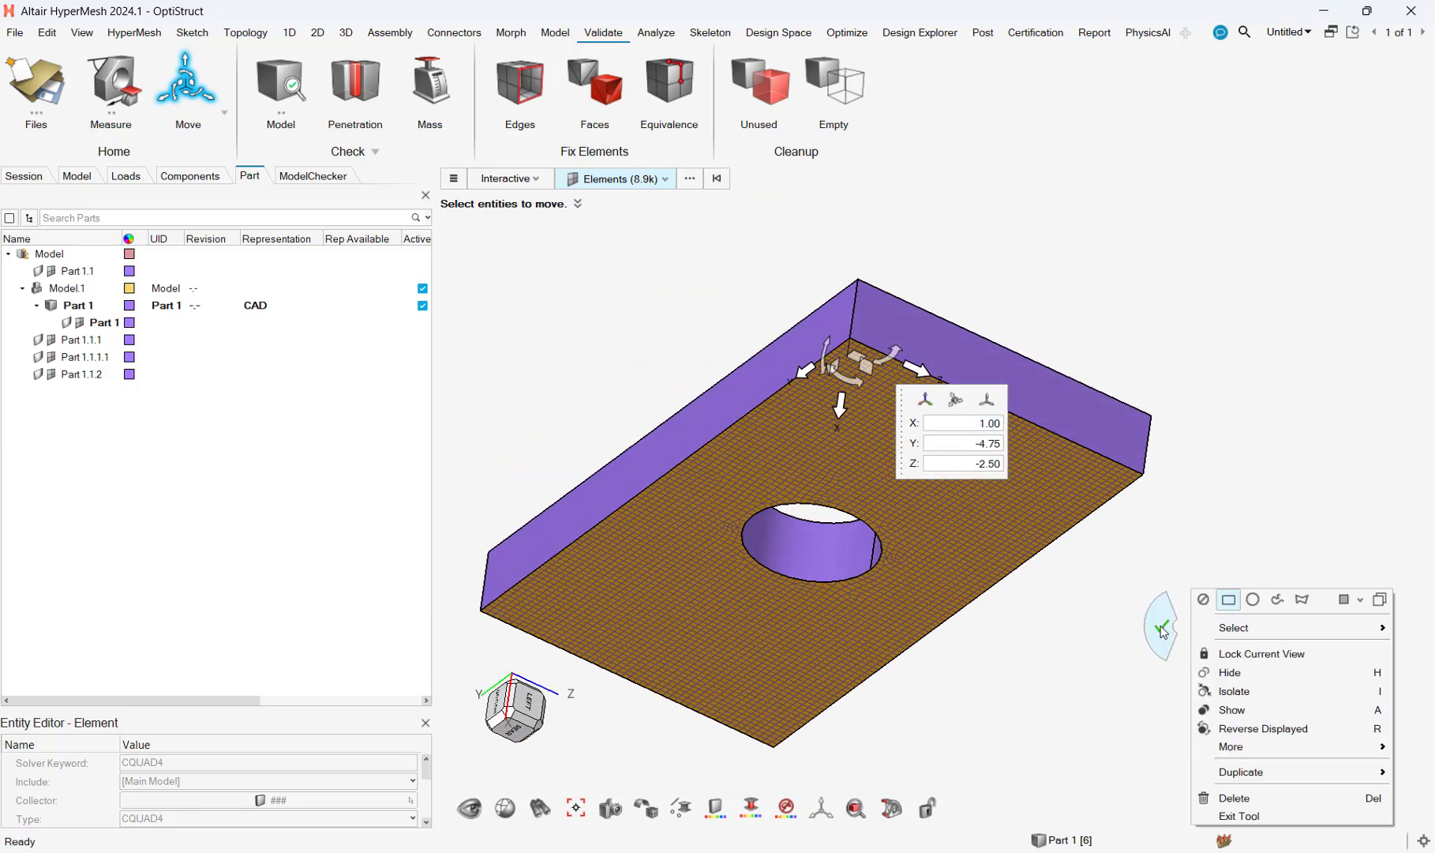
{"action": "left_click", "coordinate": [1163, 630]}
{"action": "scroll", "coordinate": [865, 513], "scroll_direction": "up", "scroll_amount": 6}
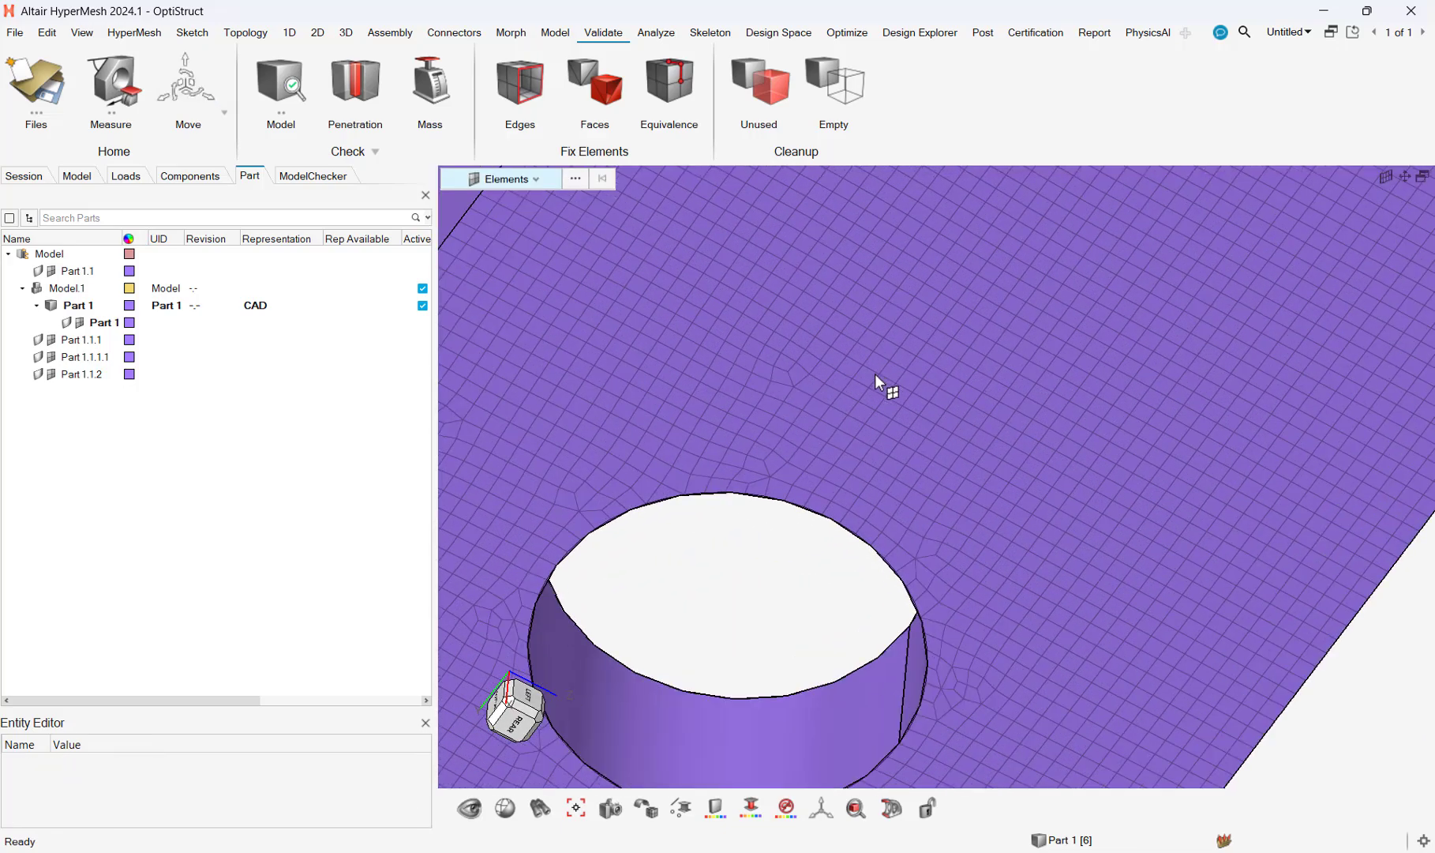
{"action": "scroll", "coordinate": [871, 422], "scroll_direction": "down", "scroll_amount": 5}
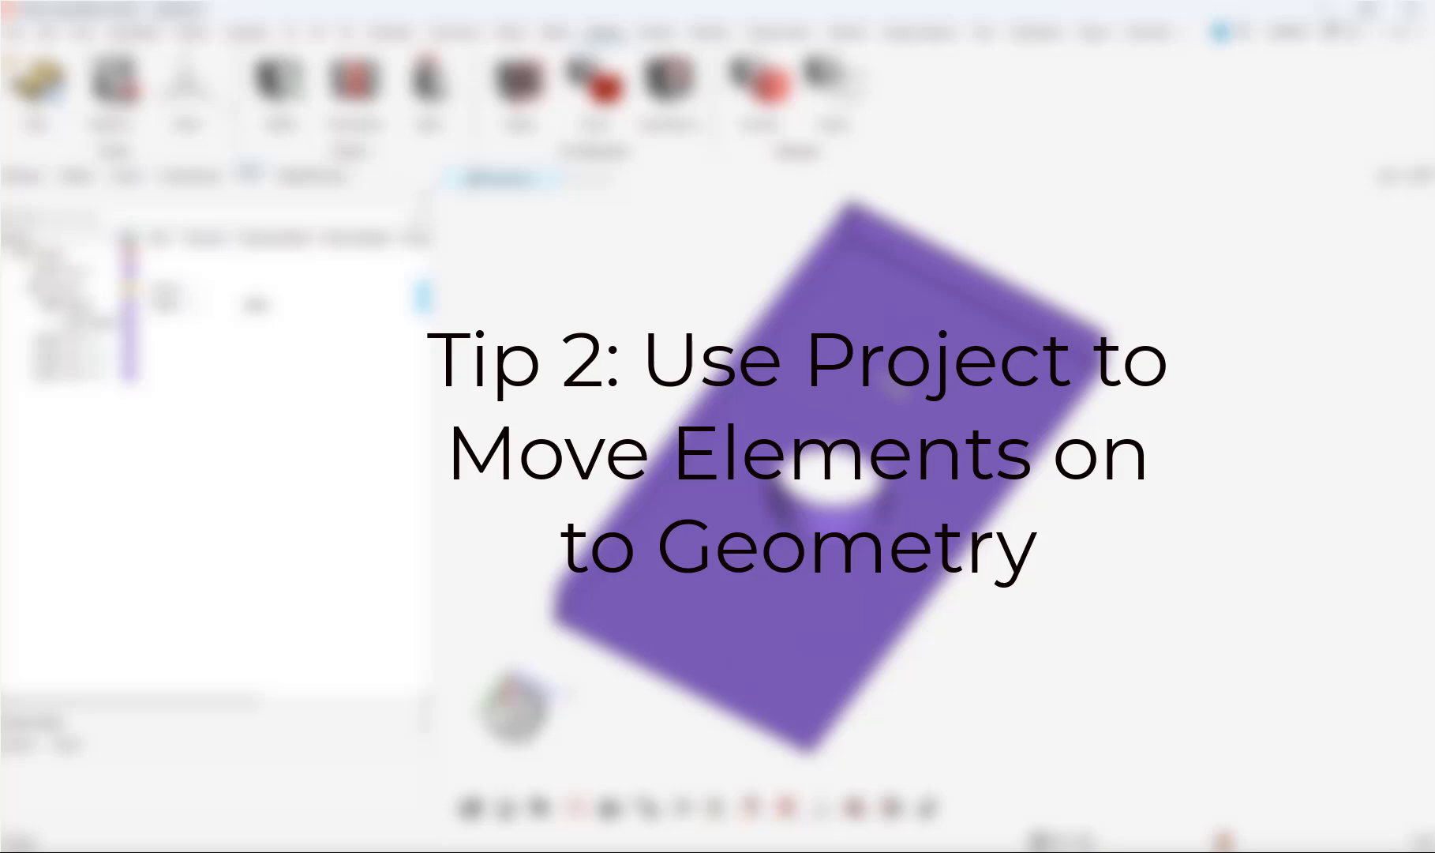
Start the Align/Project tool in Project mode with Elements as the source type and window-select all of the plate's mesh elements
{"action": "middle_click_drag", "start_coordinate": [896, 387], "coordinate": [775, 580]}
{"action": "left_click", "coordinate": [260, 35]}
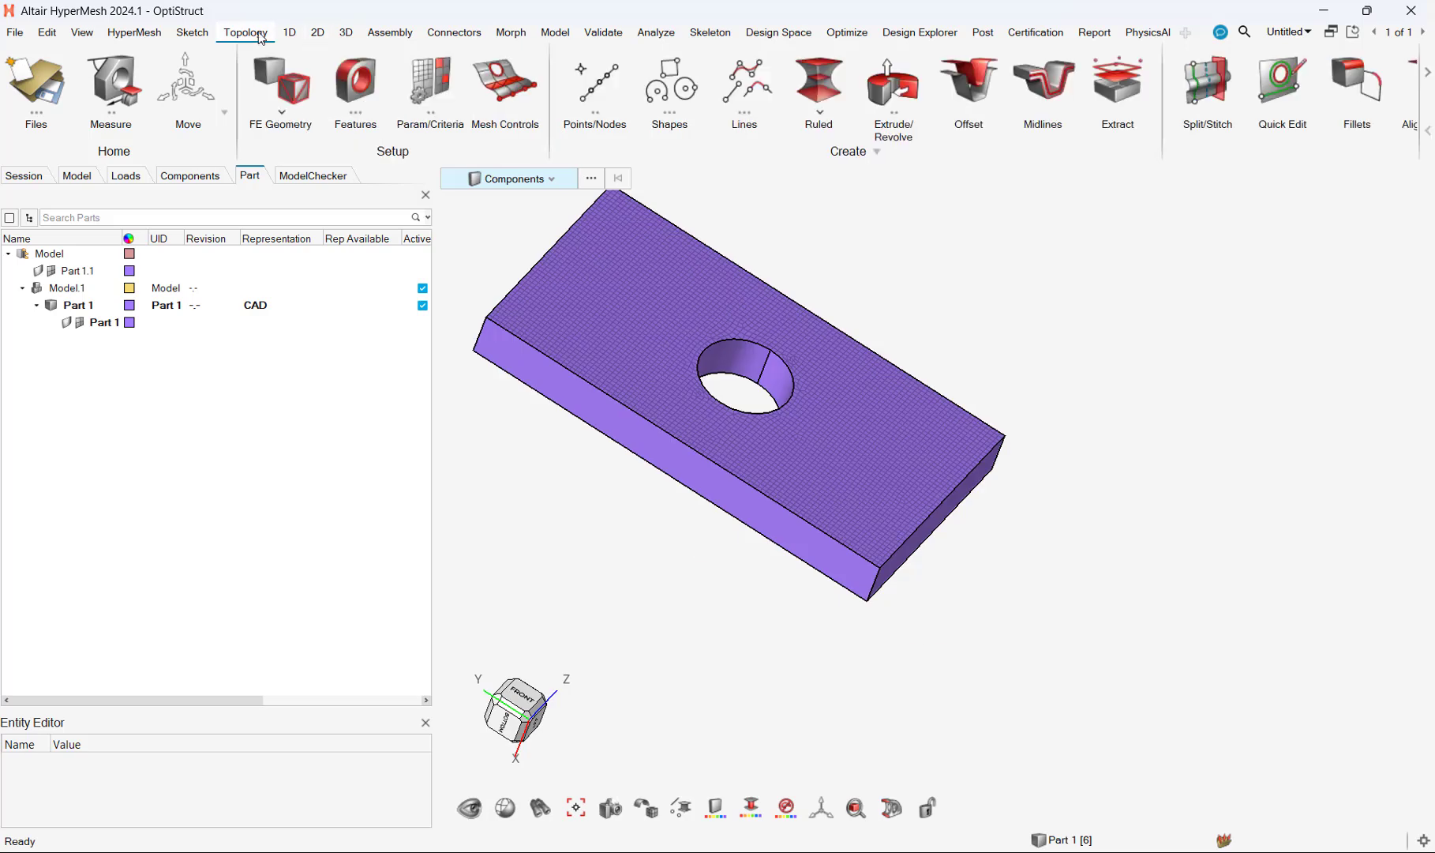
{"action": "left_click", "coordinate": [1429, 81]}
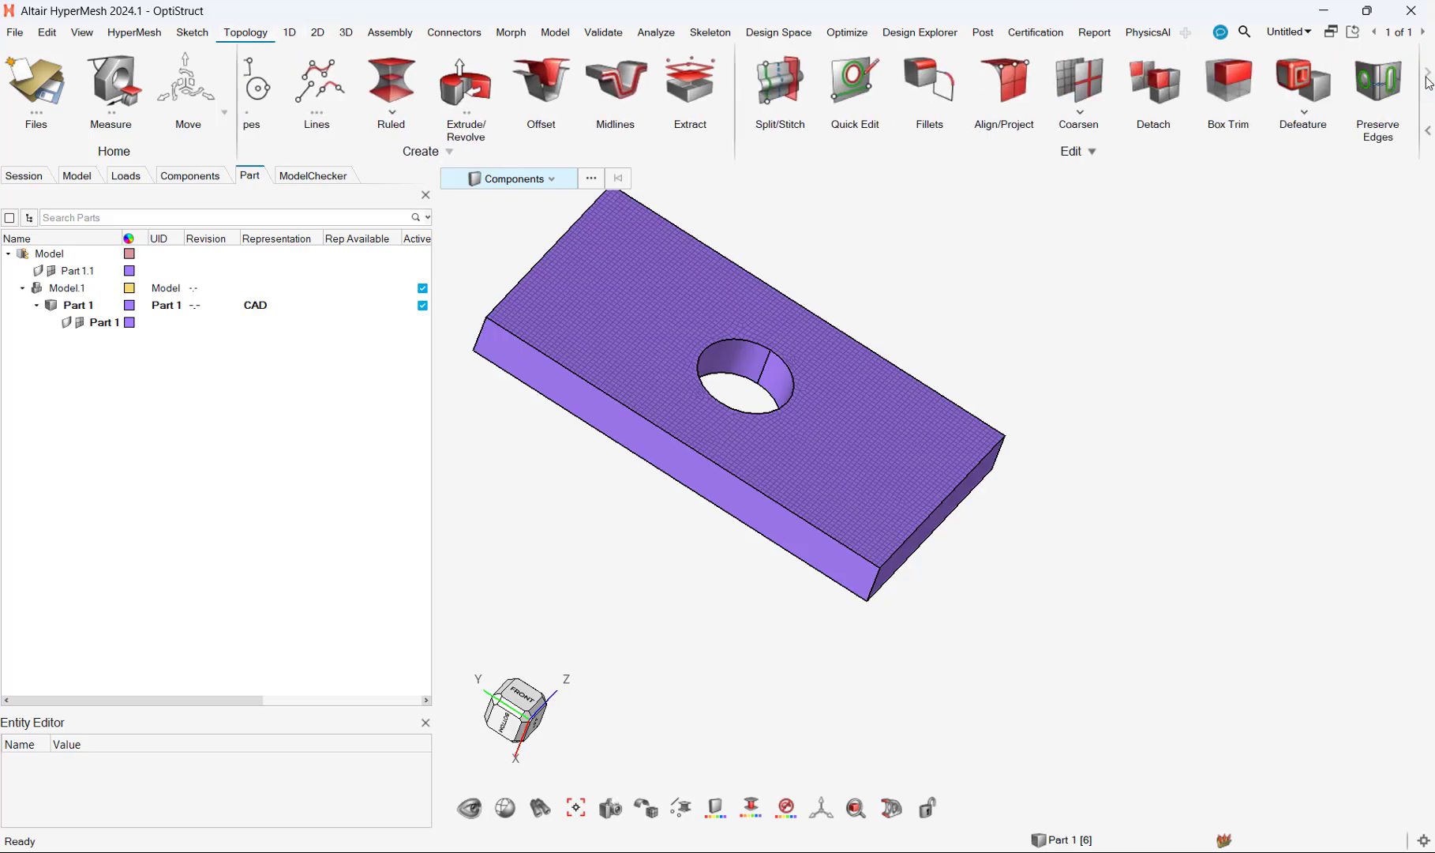
{"action": "left_click", "coordinate": [1006, 85]}
{"action": "left_click", "coordinate": [730, 180]}
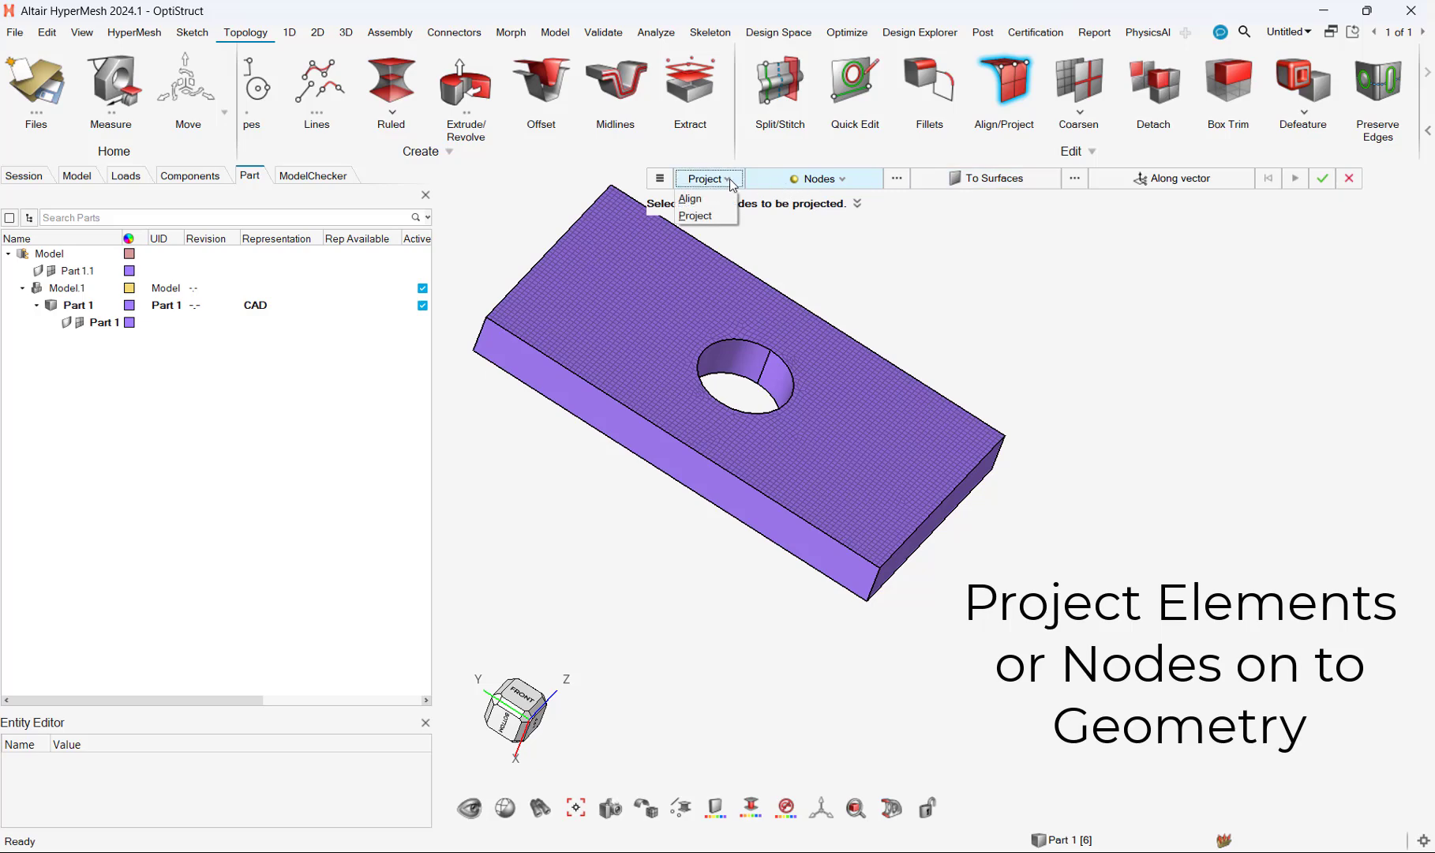
{"action": "left_click", "coordinate": [695, 215]}
{"action": "left_click", "coordinate": [847, 180]}
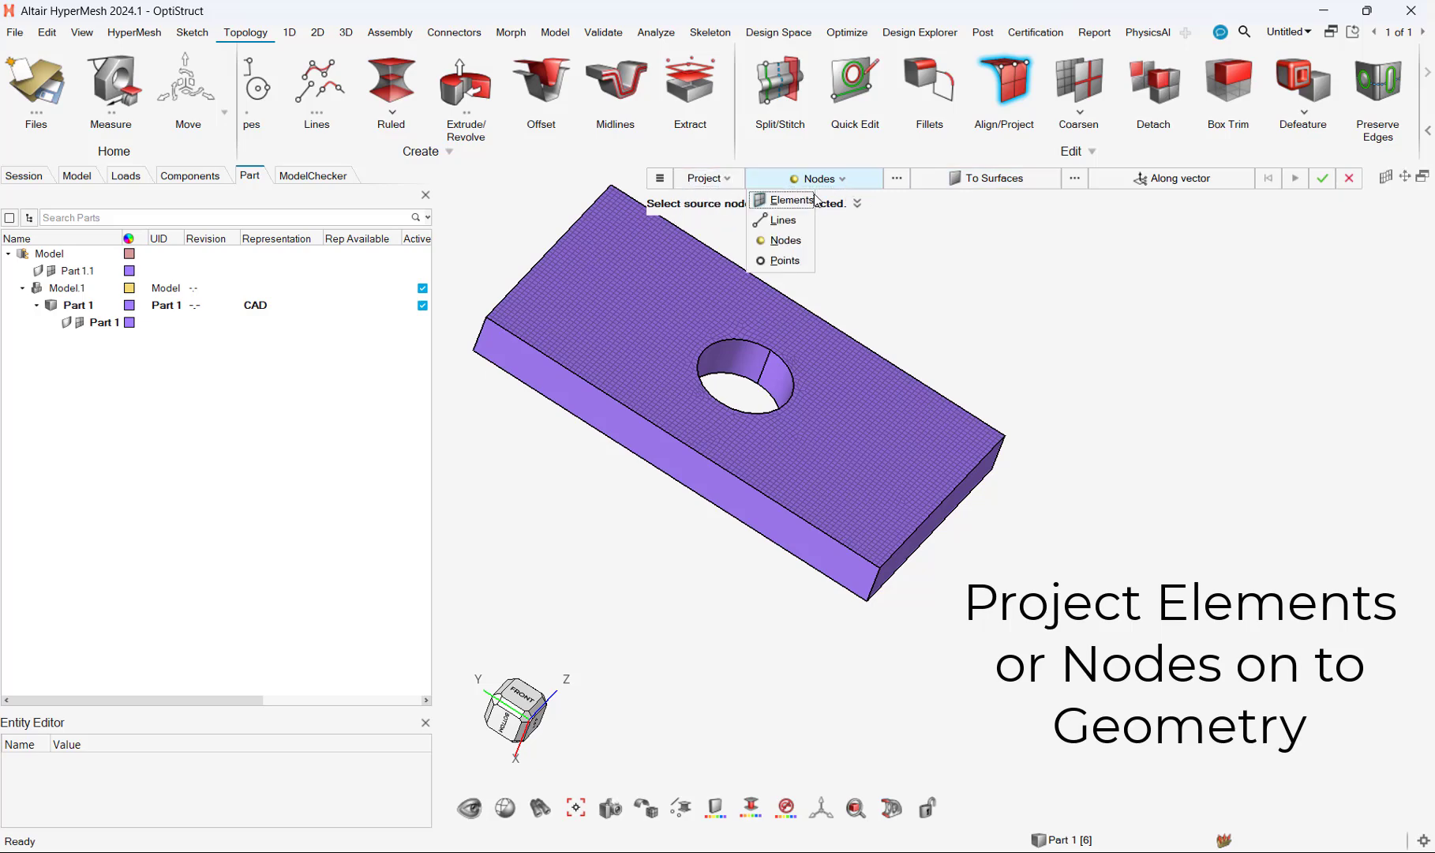
{"action": "left_click", "coordinate": [792, 203]}
{"action": "mouse_move", "coordinate": [893, 314]}
{"action": "middle_mouse_down"}
{"action": "mouse_move", "coordinate": [929, 363]}
{"action": "mouse_move", "coordinate": [894, 330]}
{"action": "middle_mouse_up"}
{"action": "scroll", "coordinate": [963, 417], "scroll_direction": "down", "scroll_amount": 2}
{"action": "middle_click_drag", "start_coordinate": [964, 420], "coordinate": [1057, 435]}
{"action": "left_click_drag", "start_coordinate": [589, 278], "coordinate": [1123, 600]}
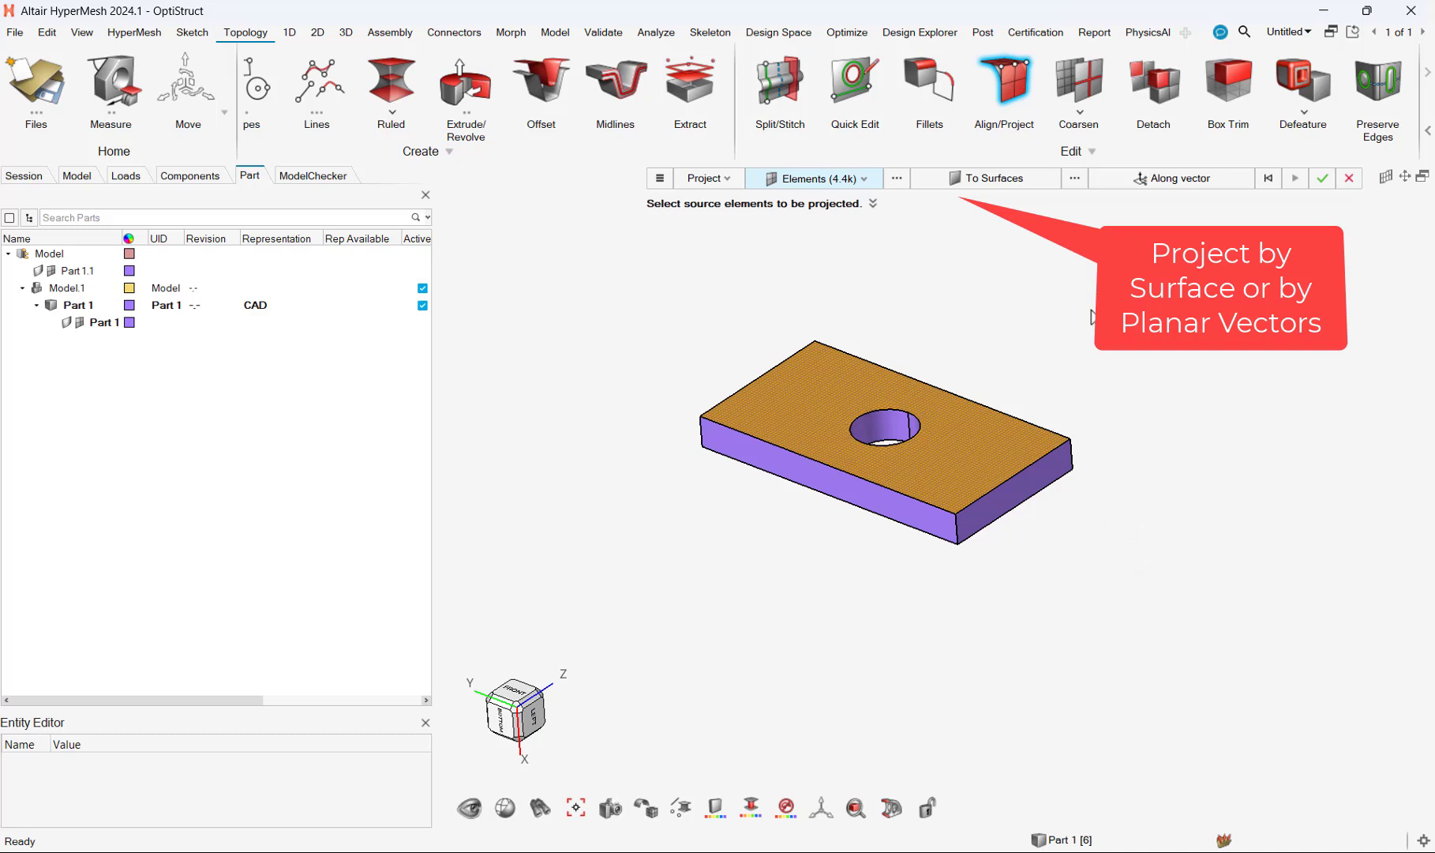
Project the selected elements along vector onto the plate's underside surface and finish the command
{"action": "left_click", "coordinate": [1001, 183]}
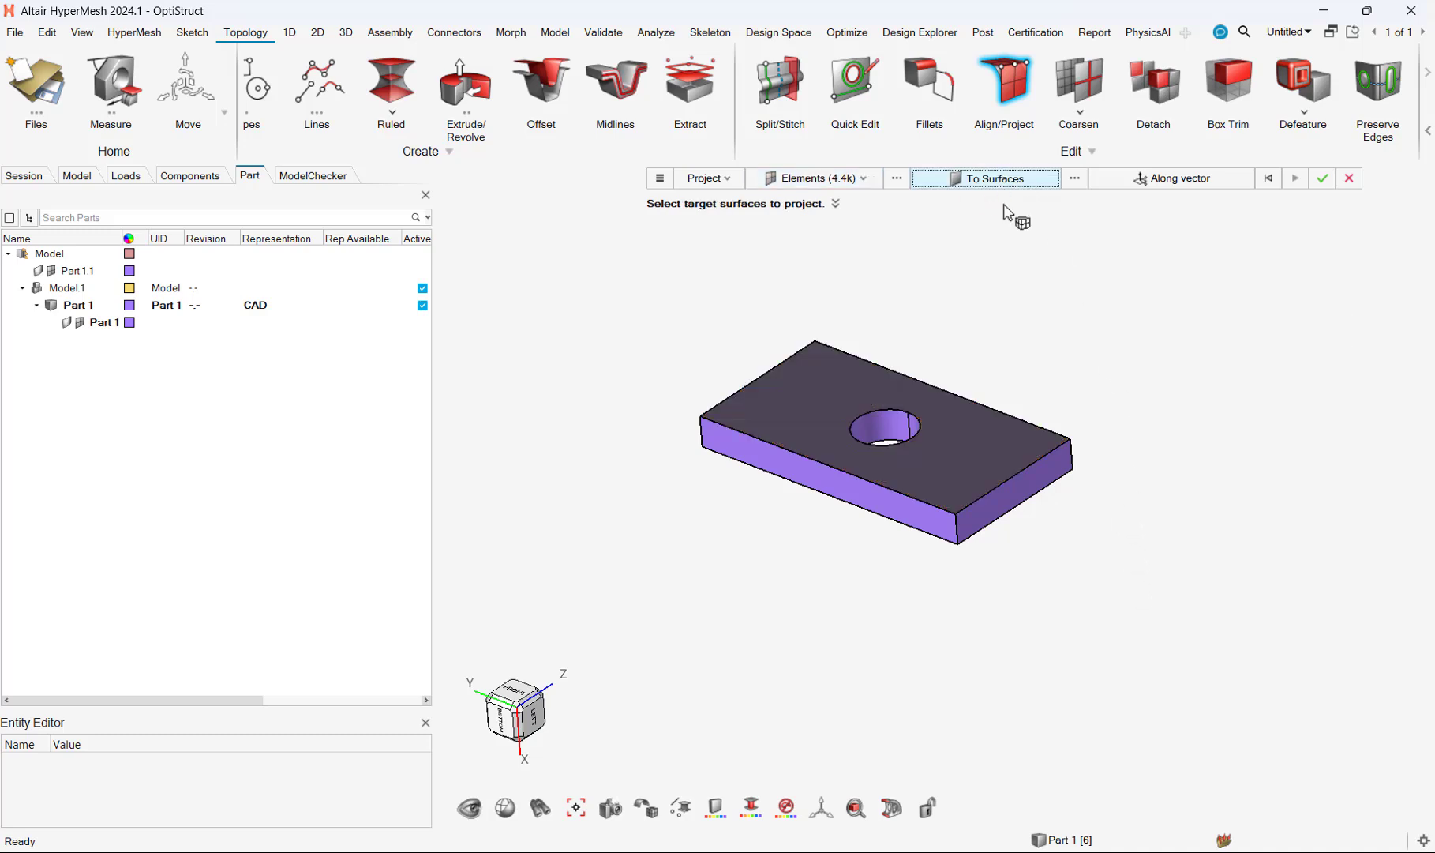
{"action": "middle_click_drag", "start_coordinate": [990, 590], "coordinate": [964, 341]}
{"action": "scroll", "coordinate": [965, 341], "scroll_direction": "up", "scroll_amount": 5}
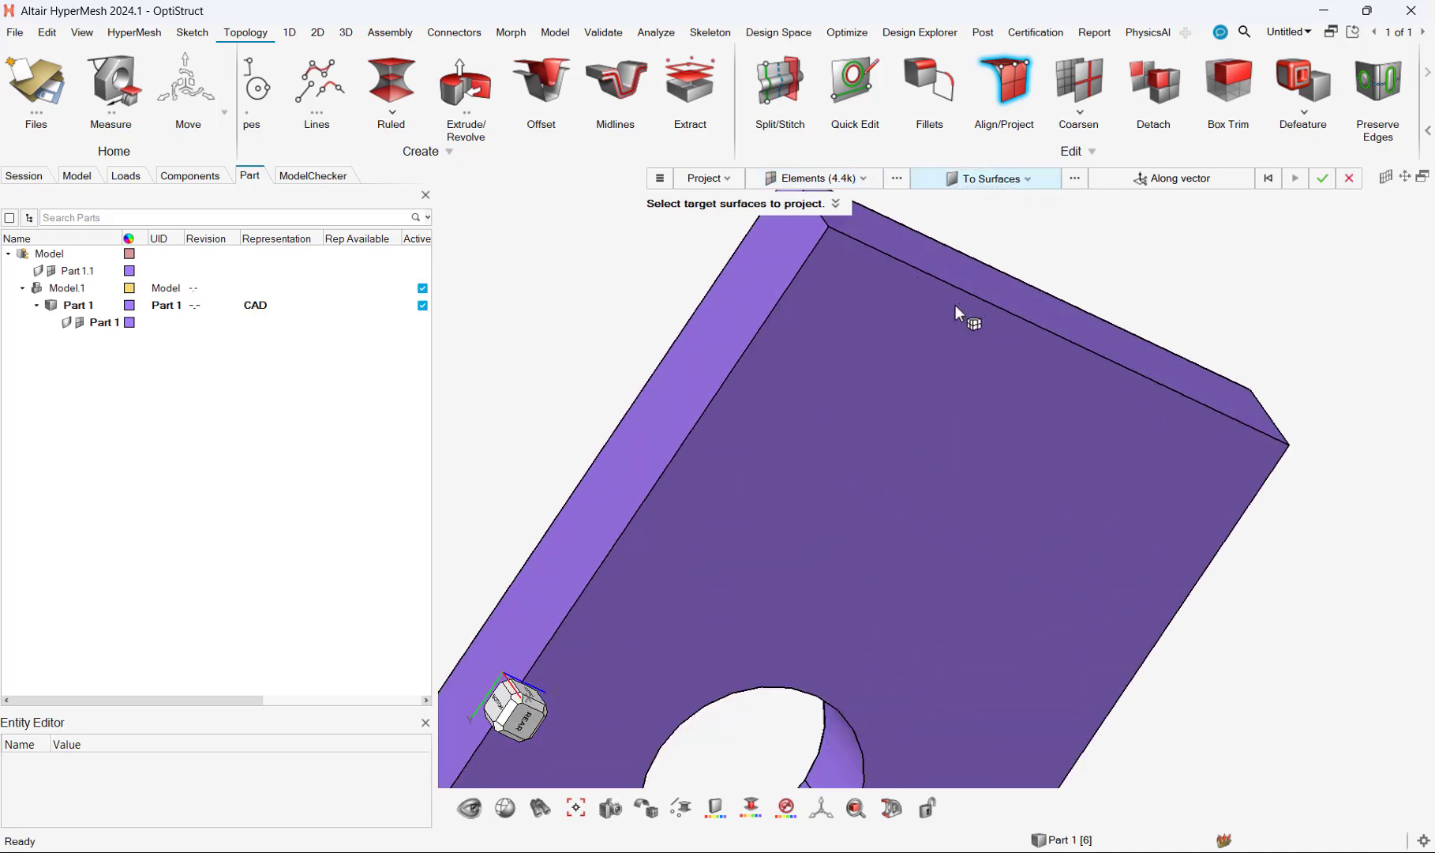
{"action": "left_click", "coordinate": [960, 454]}
{"action": "scroll", "coordinate": [960, 454], "scroll_direction": "down", "scroll_amount": 2}
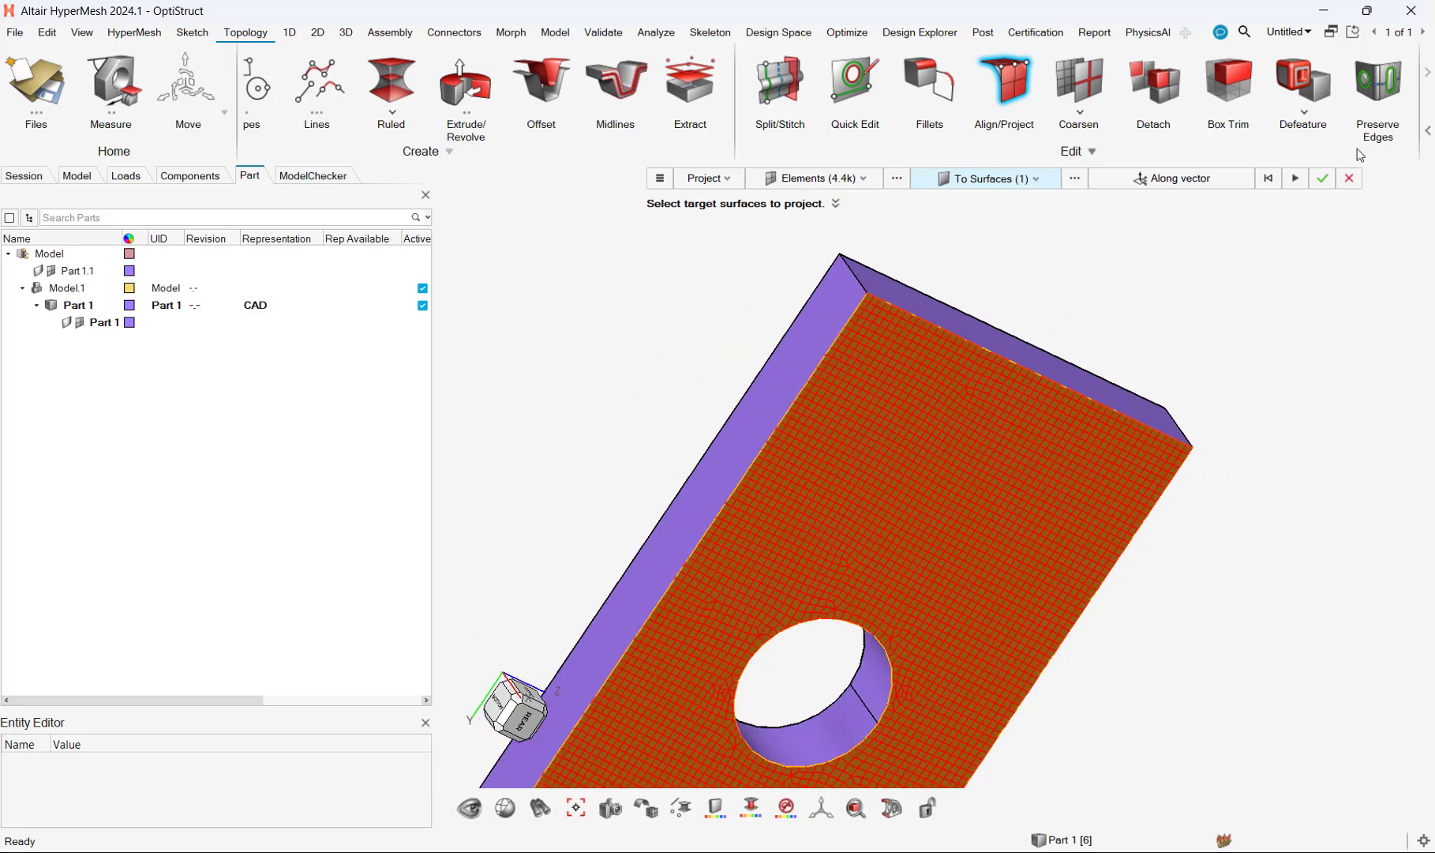
{"action": "left_click", "coordinate": [1294, 179]}
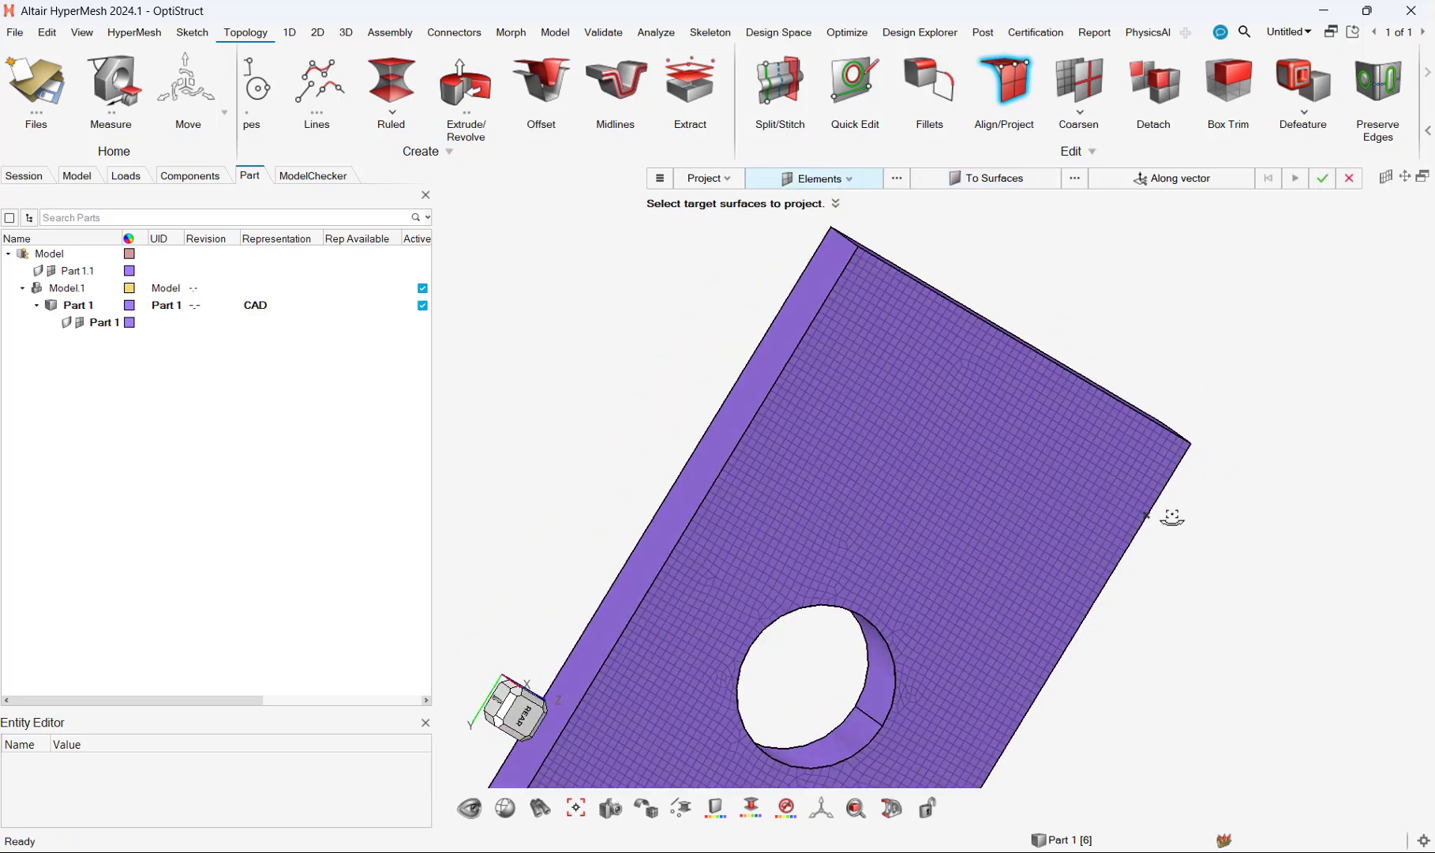
{"action": "scroll", "coordinate": [1002, 449], "scroll_direction": "up", "scroll_amount": 3}
{"action": "scroll", "coordinate": [1002, 450], "scroll_direction": "down", "scroll_amount": 3}
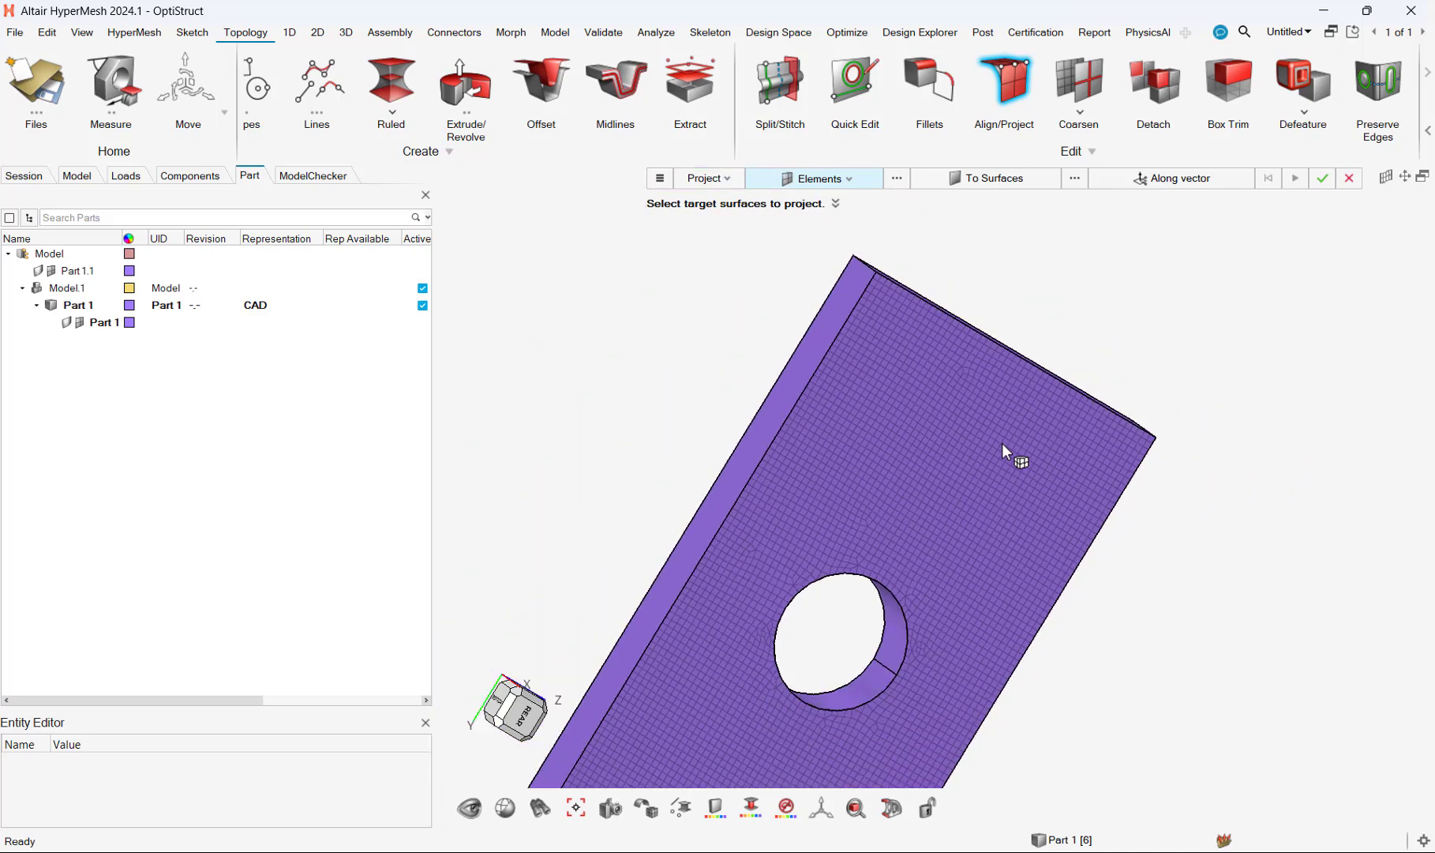
{"action": "left_click", "coordinate": [1323, 179]}
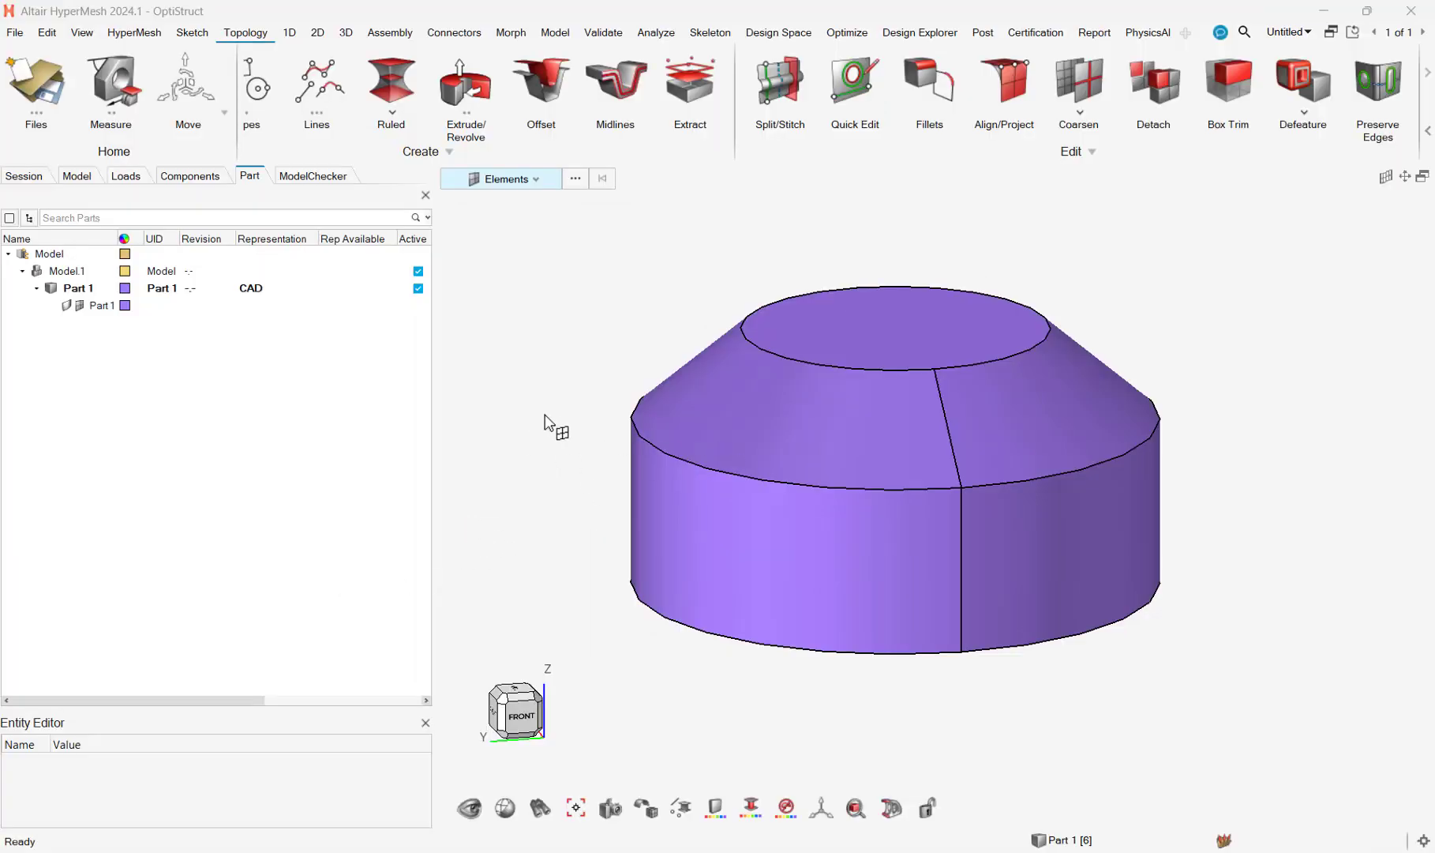
Hex-mesh the hollow conical-topped cap with Thin Solids, using an element size of 0.10 and automatic source and target detection
{"action": "middle_click_drag", "start_coordinate": [545, 416], "coordinate": [652, 438]}
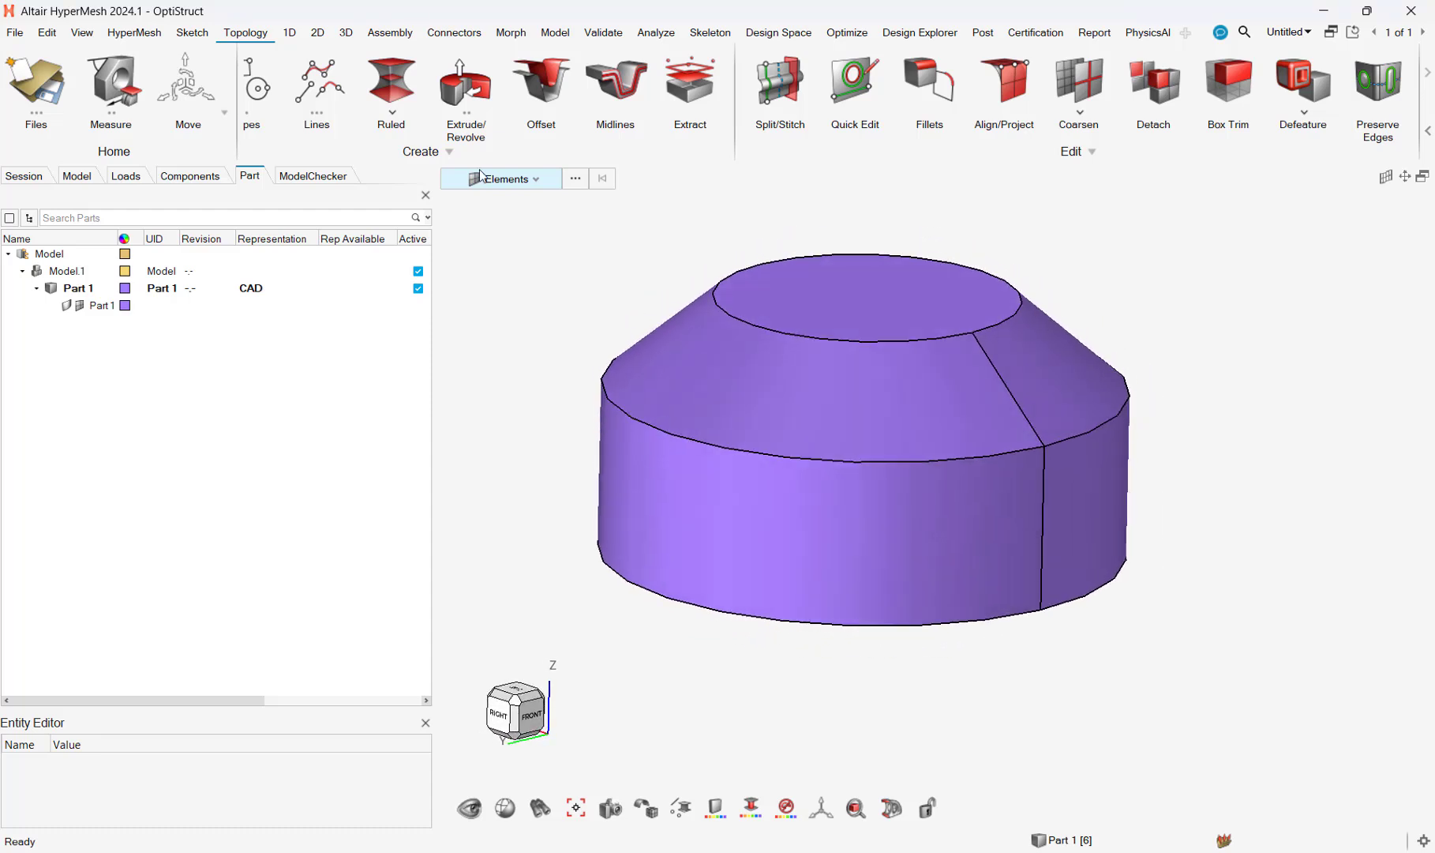
{"action": "left_click", "coordinate": [346, 33]}
{"action": "left_click", "coordinate": [519, 85]}
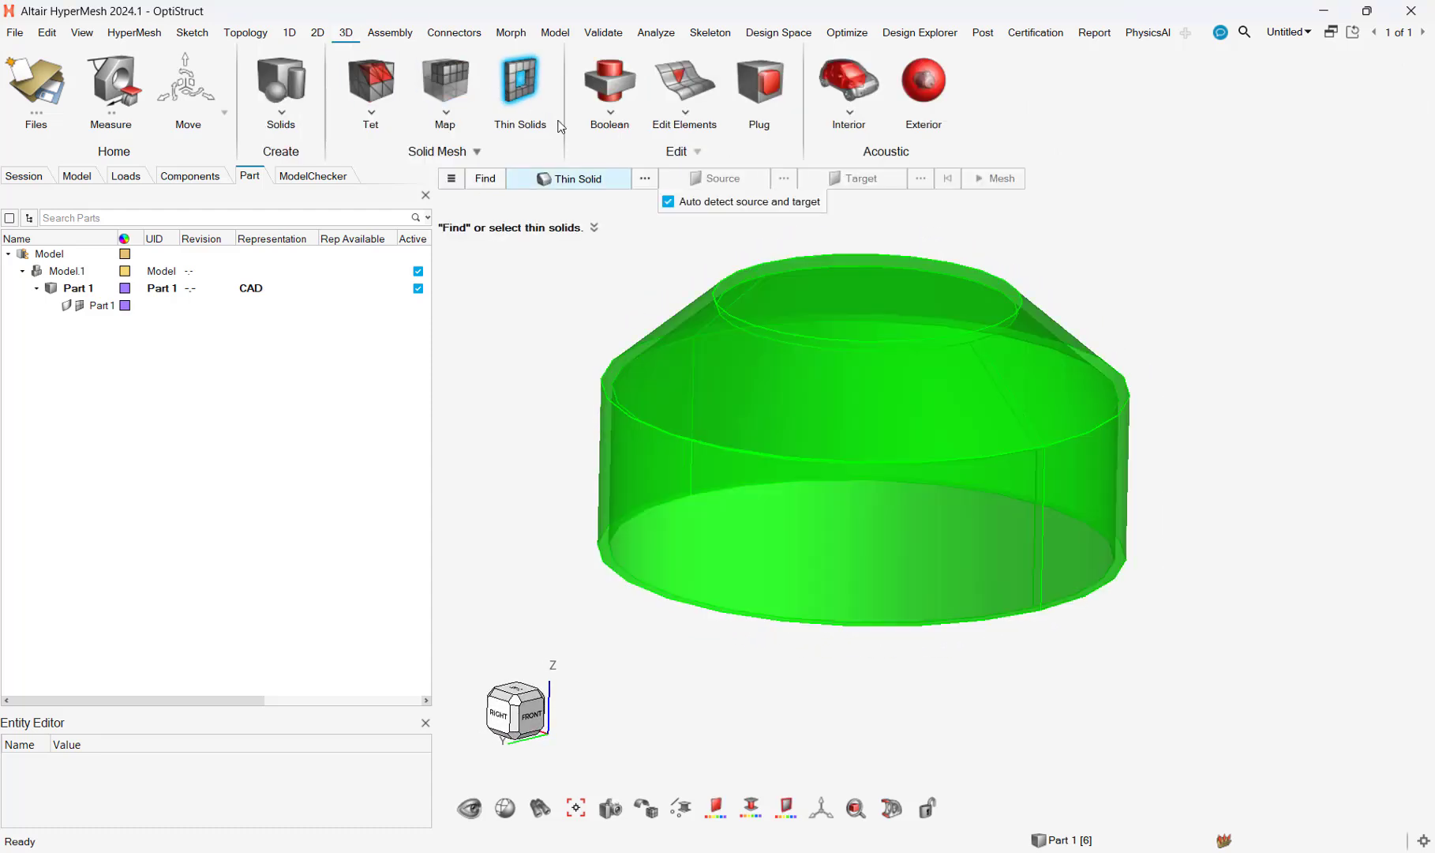
{"action": "left_click", "coordinate": [451, 179]}
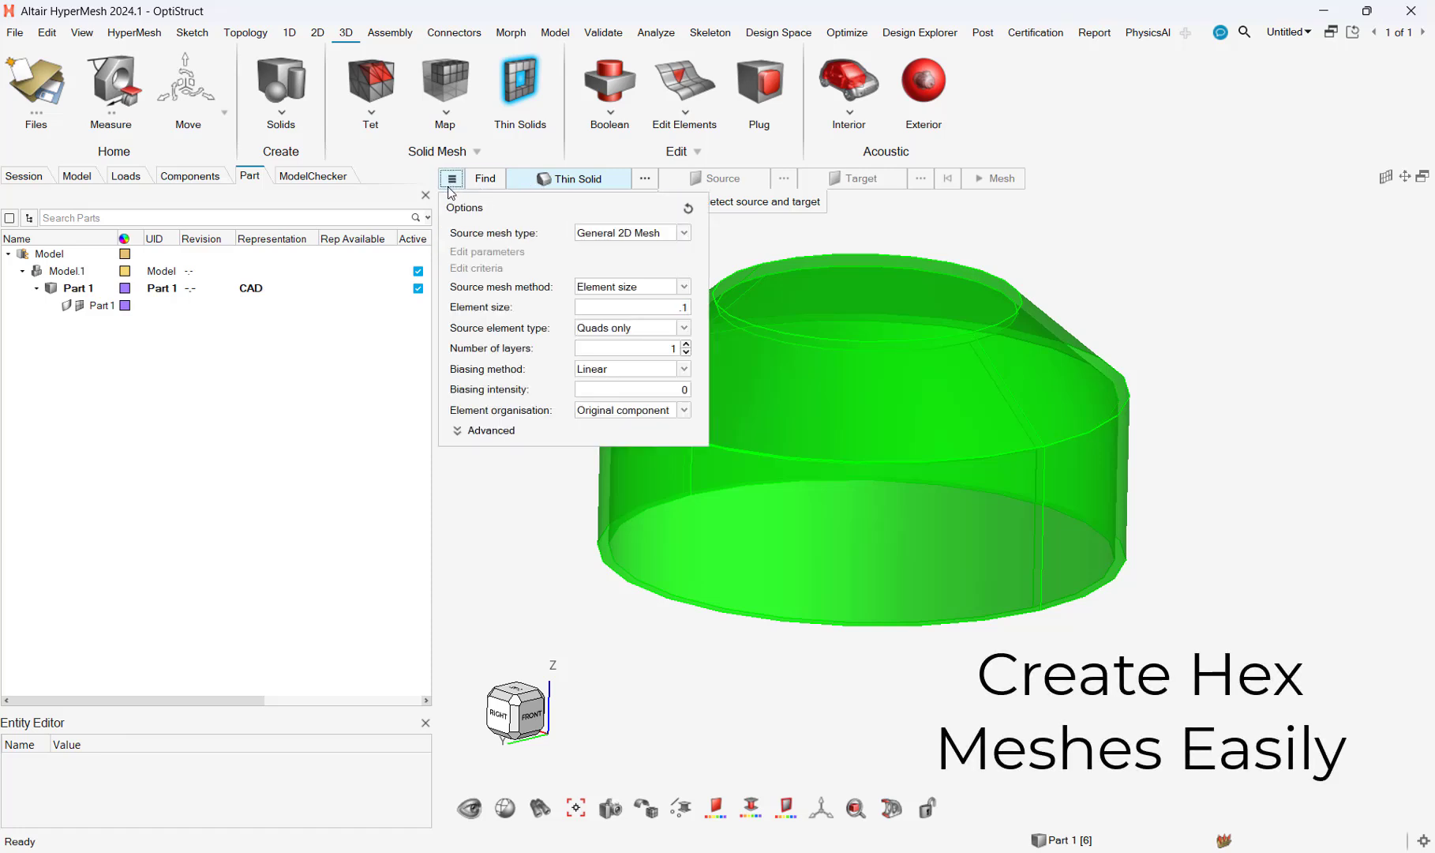
{"action": "left_click", "coordinate": [448, 183]}
{"action": "left_click", "coordinate": [1028, 555]}
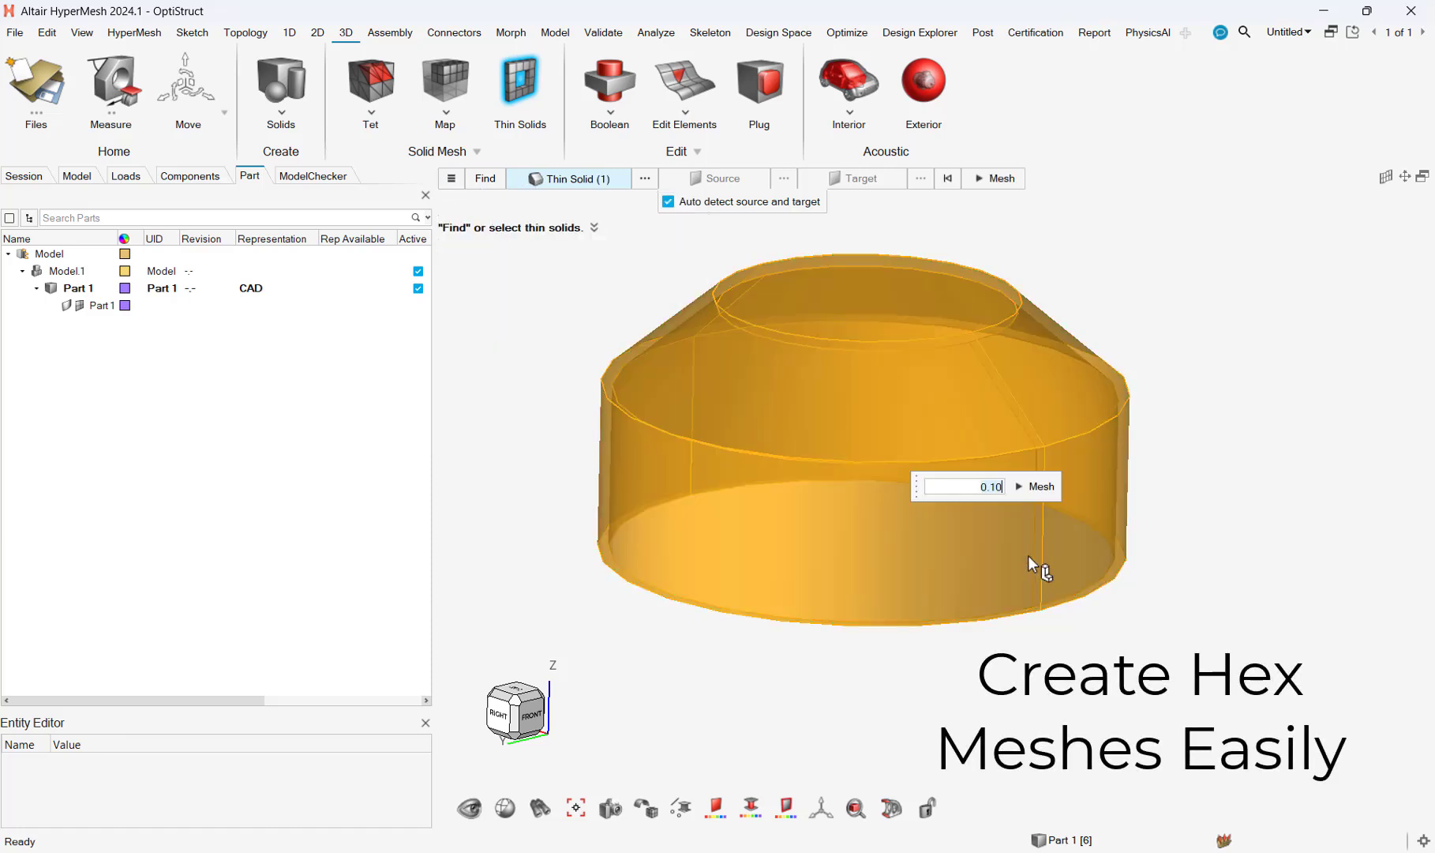
{"action": "left_click", "coordinate": [1040, 490]}
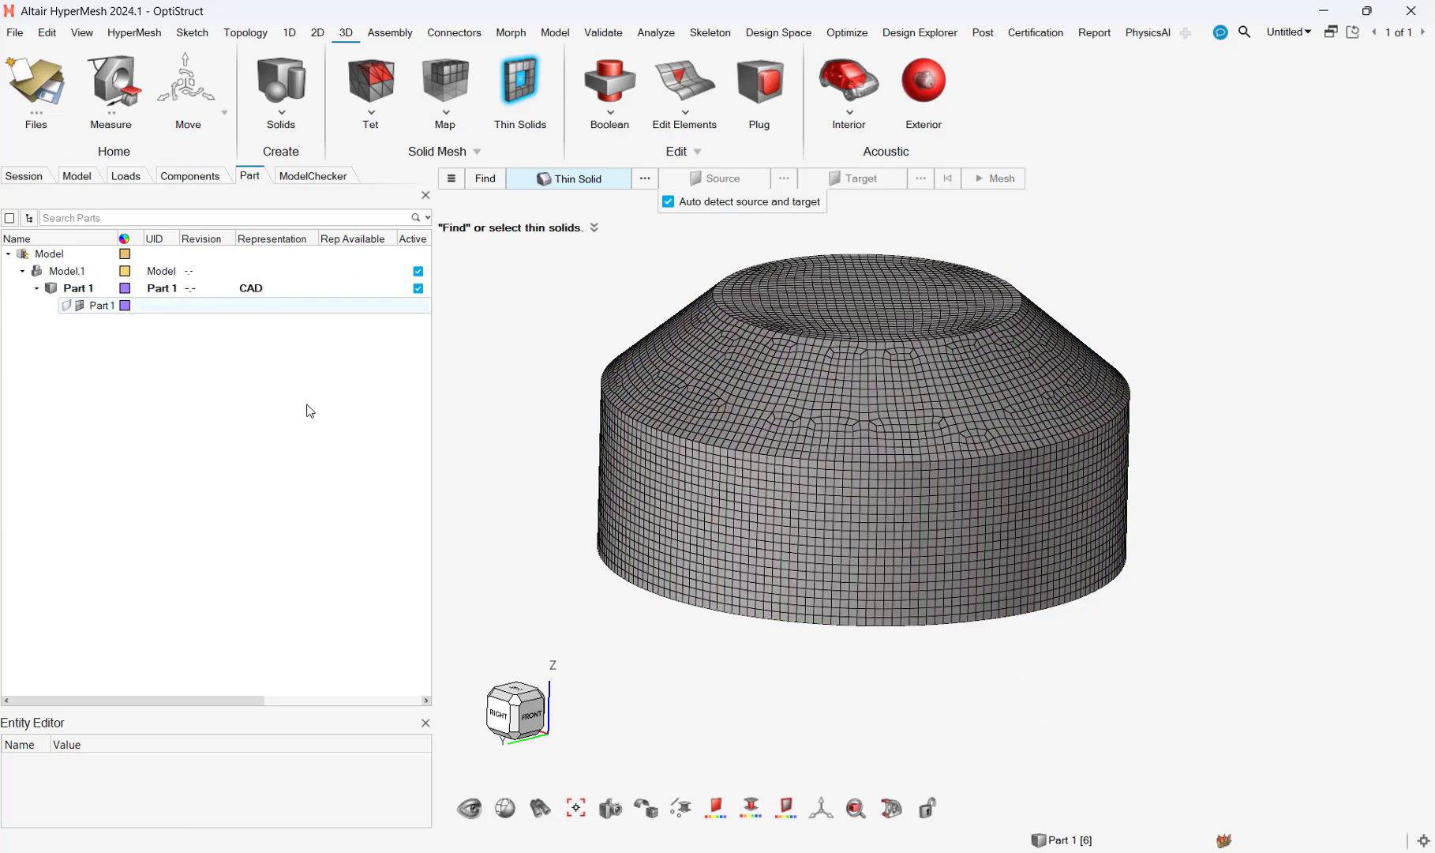
{"action": "key", "text": "Escape"}
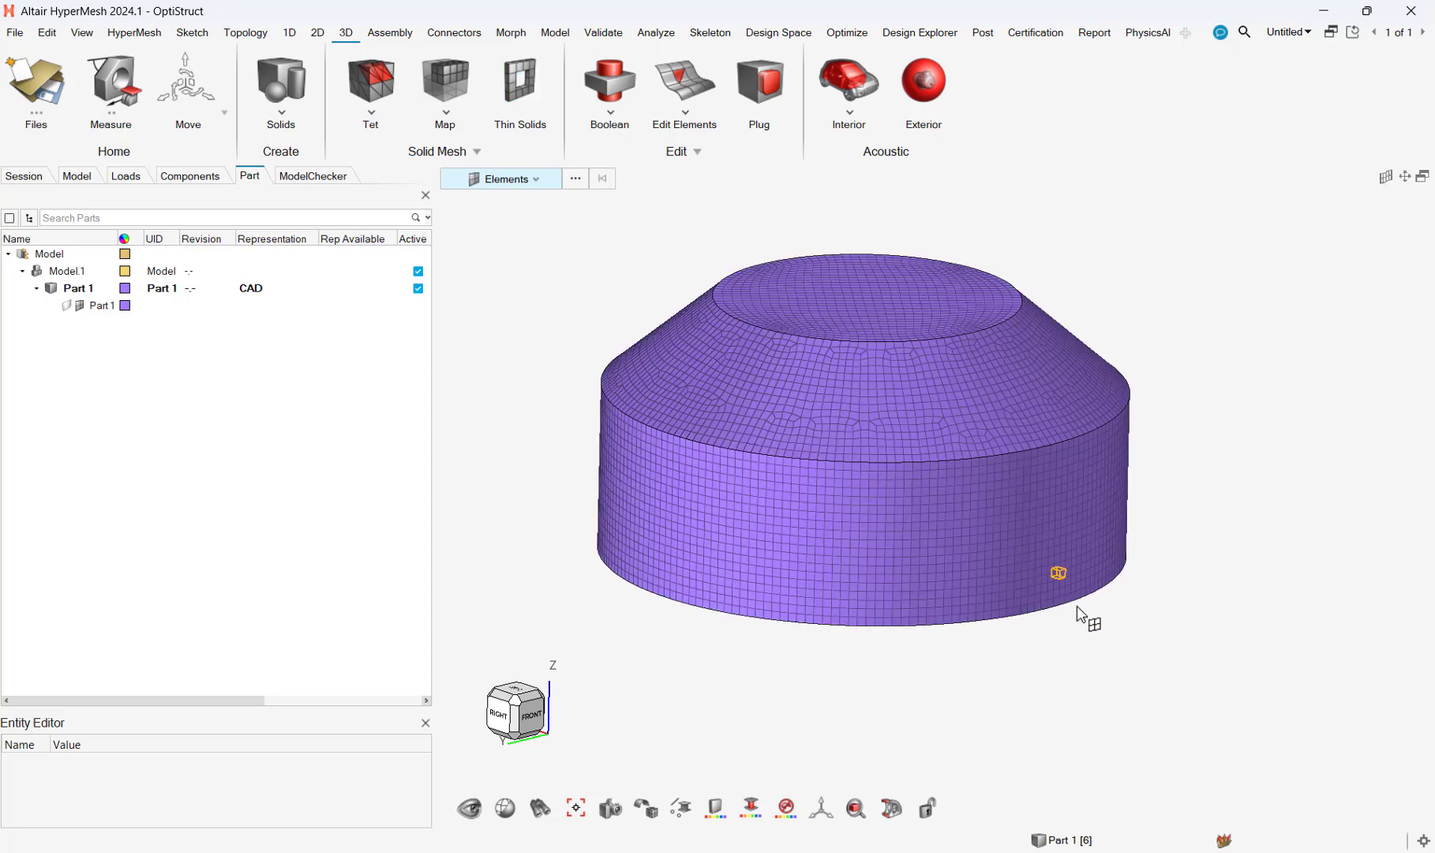
{"action": "middle_click_drag", "start_coordinate": [1072, 594], "coordinate": [1022, 545]}
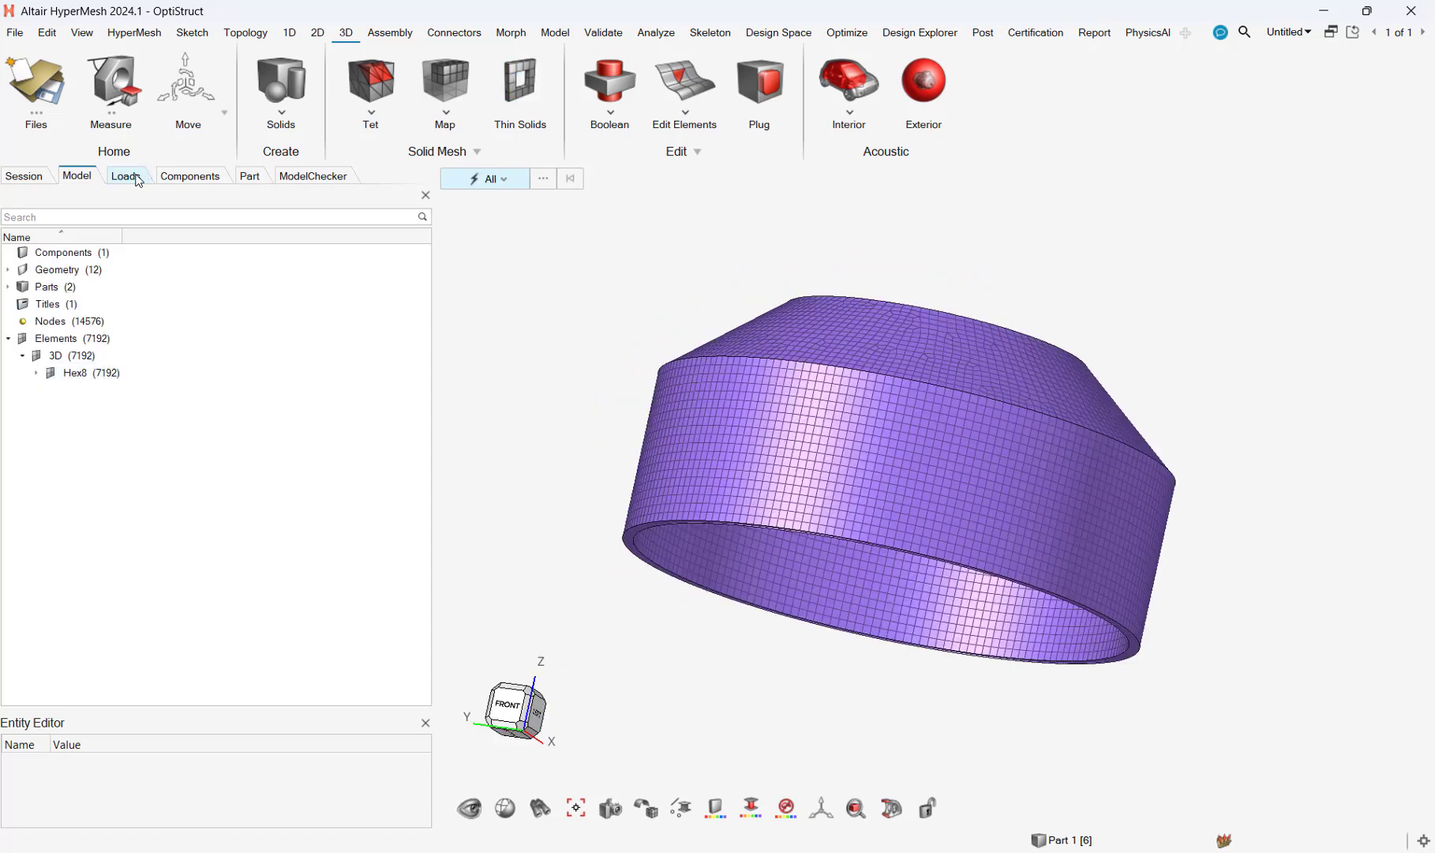
Show the component list and generate shell face elements from all of the cap's hex elements with the Faces tool
{"action": "left_click", "coordinate": [187, 177]}
{"action": "left_click", "coordinate": [127, 175]}
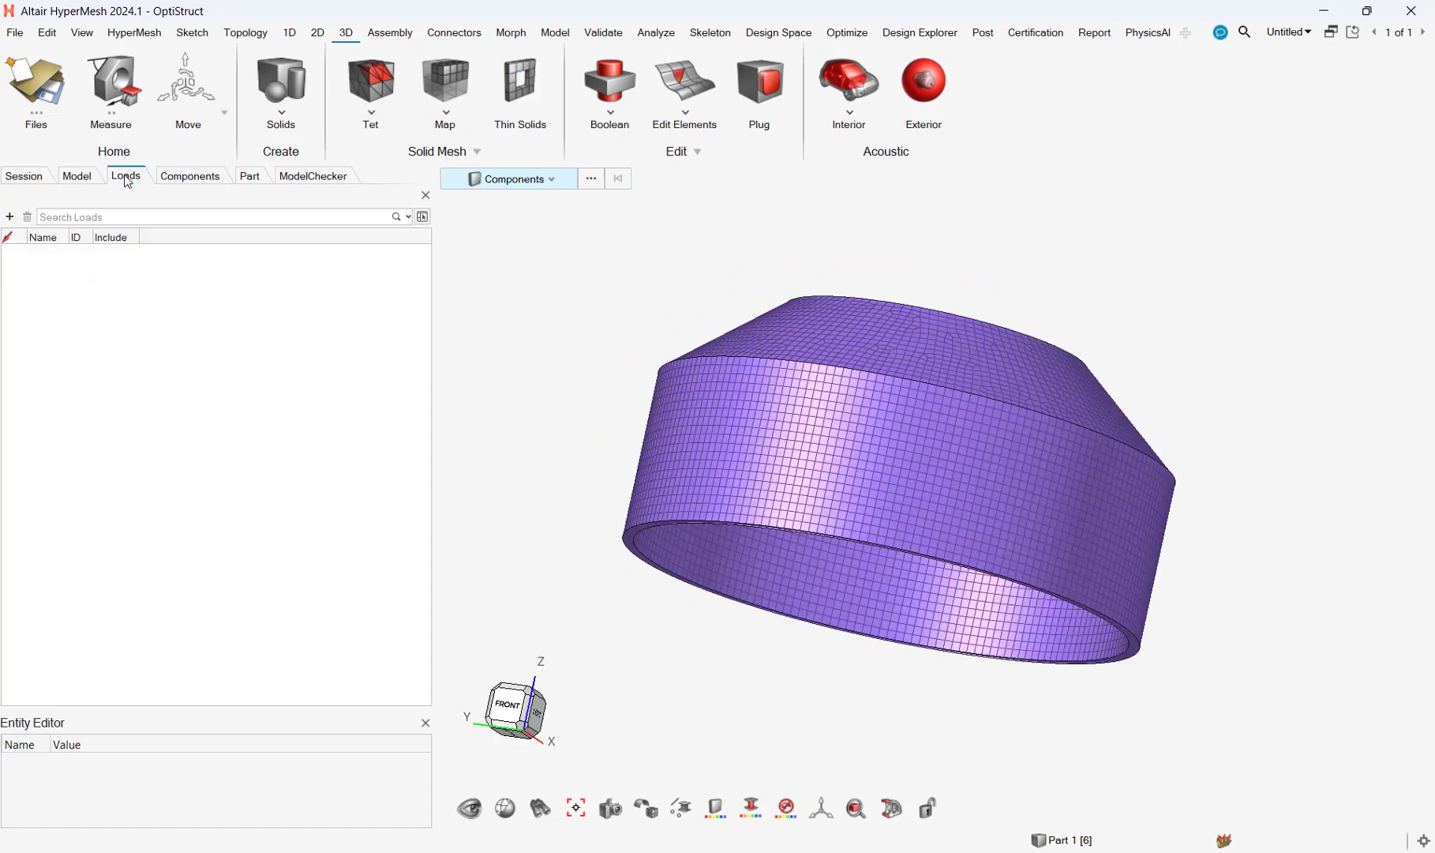
{"action": "left_click", "coordinate": [189, 178]}
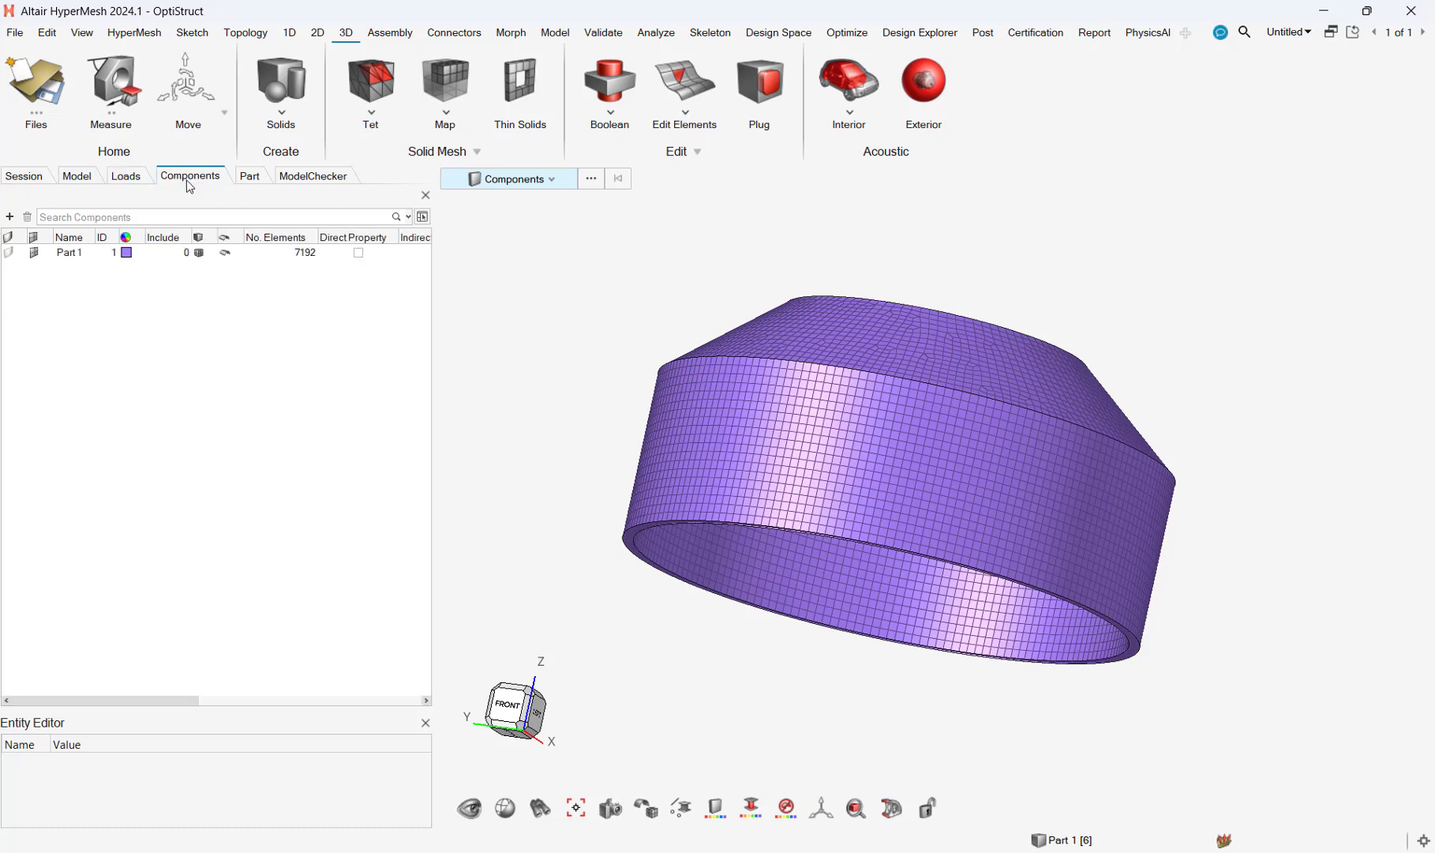
{"action": "left_click", "coordinate": [598, 36]}
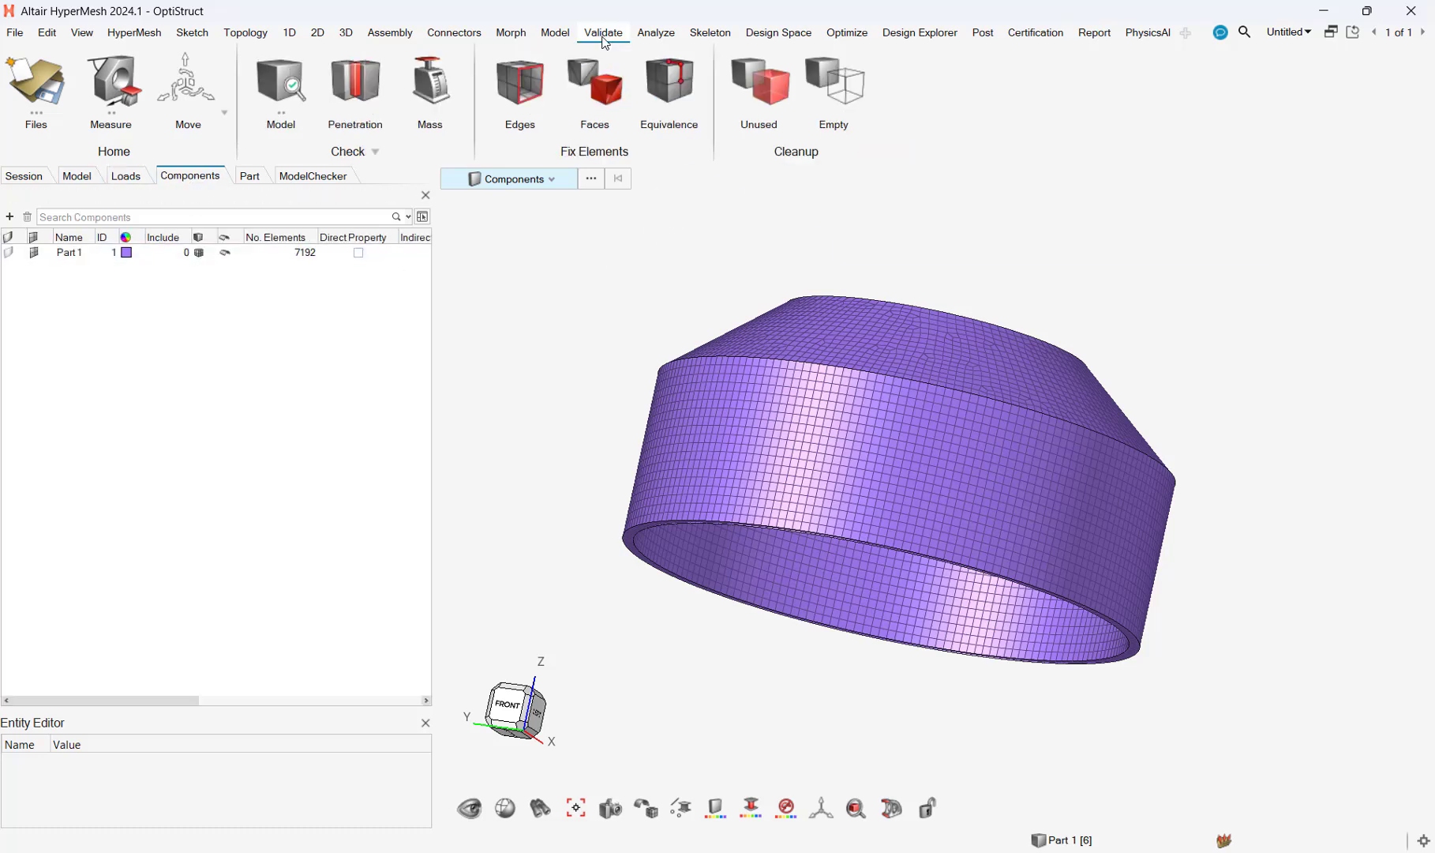
{"action": "left_click", "coordinate": [608, 92]}
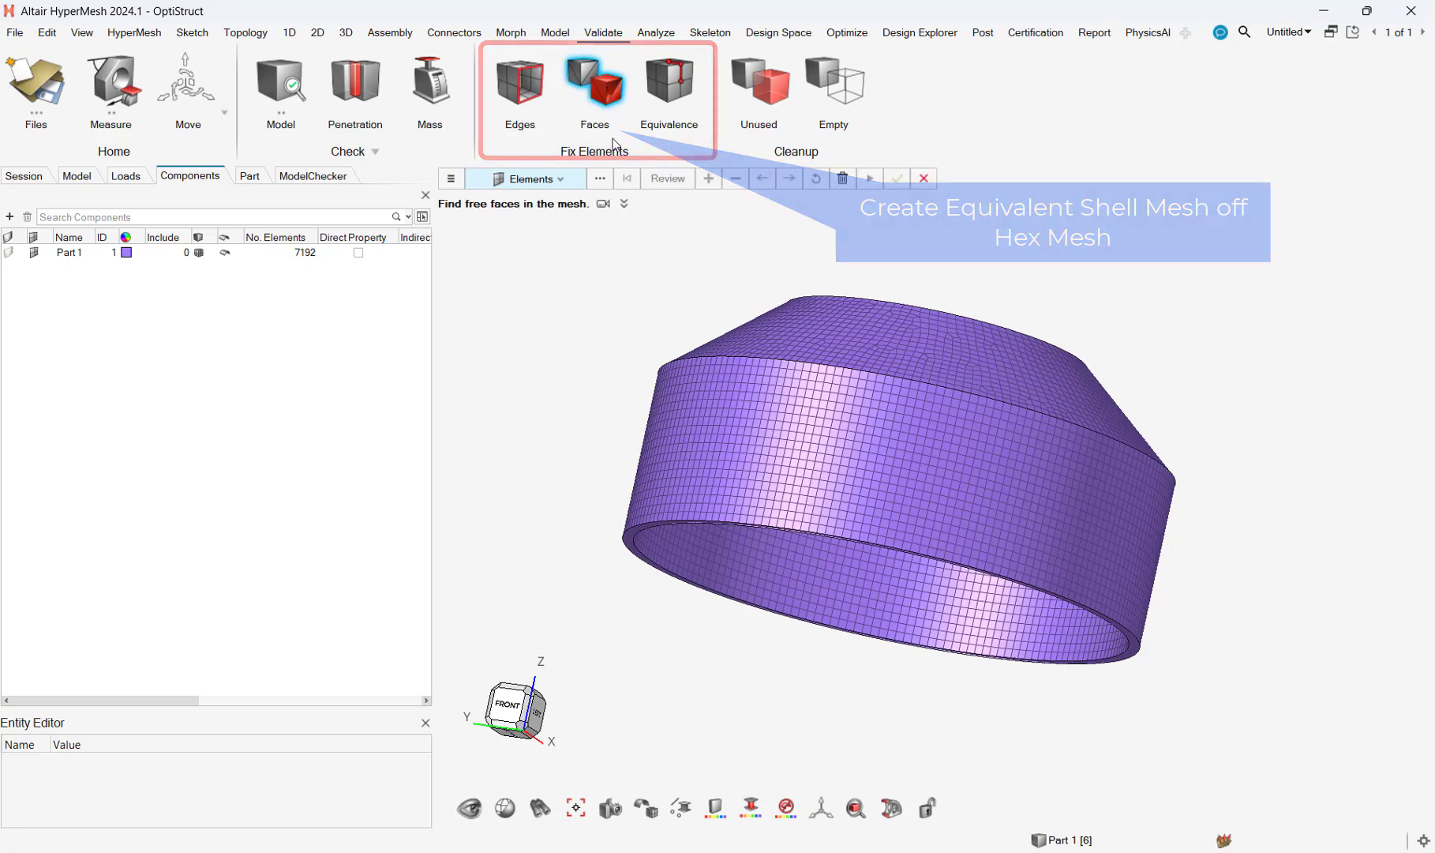
{"action": "scroll", "coordinate": [642, 295], "scroll_direction": "down", "scroll_amount": 3}
{"action": "left_click_drag", "start_coordinate": [557, 229], "coordinate": [1177, 654]}
{"action": "mouse_move", "coordinate": [926, 561]}
{"action": "middle_mouse_down"}
{"action": "mouse_move", "coordinate": [891, 521]}
{"action": "mouse_move", "coordinate": [871, 532]}
{"action": "middle_mouse_up"}
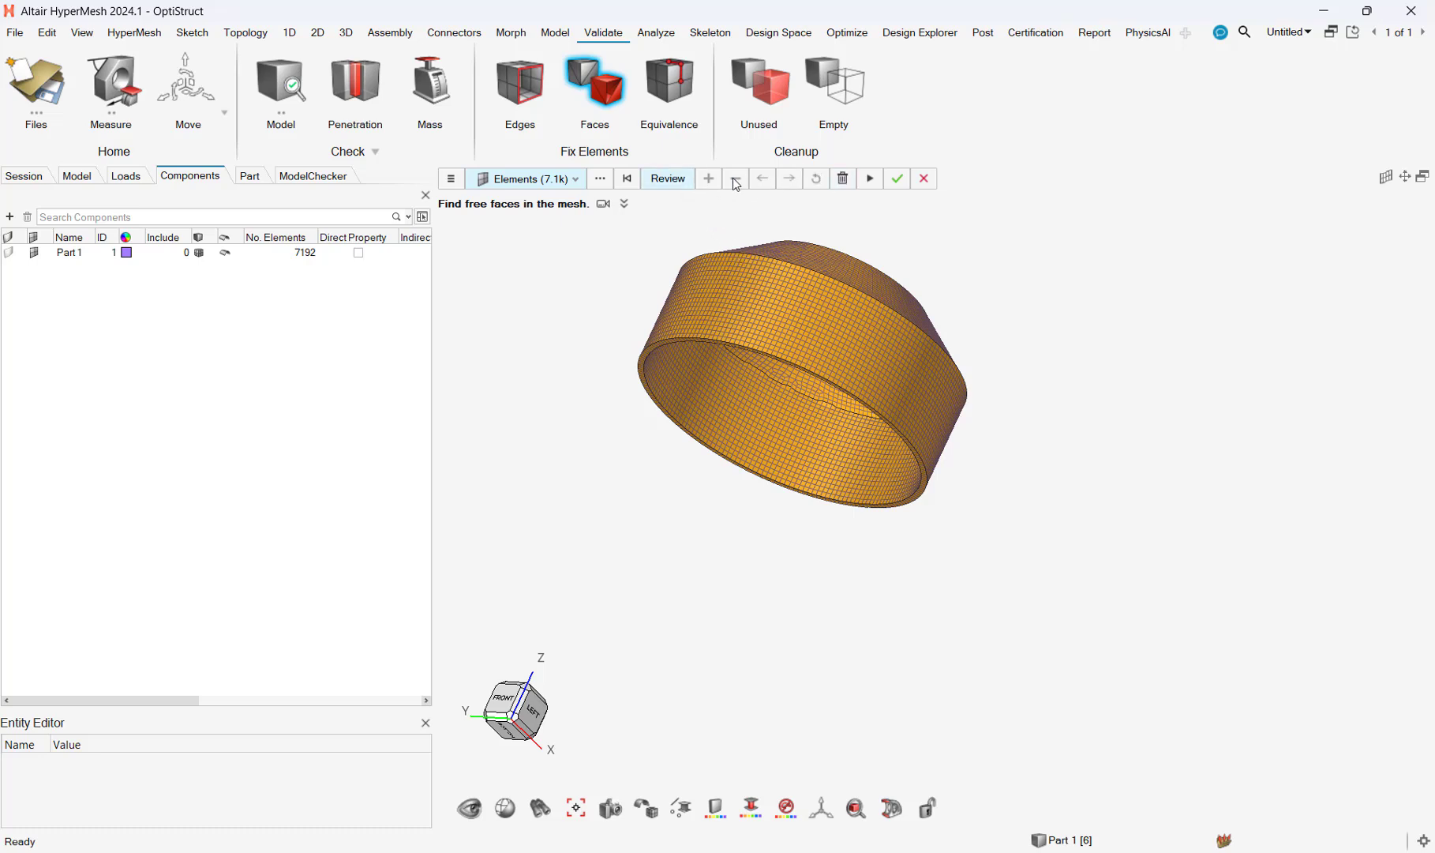
{"action": "left_click", "coordinate": [867, 181]}
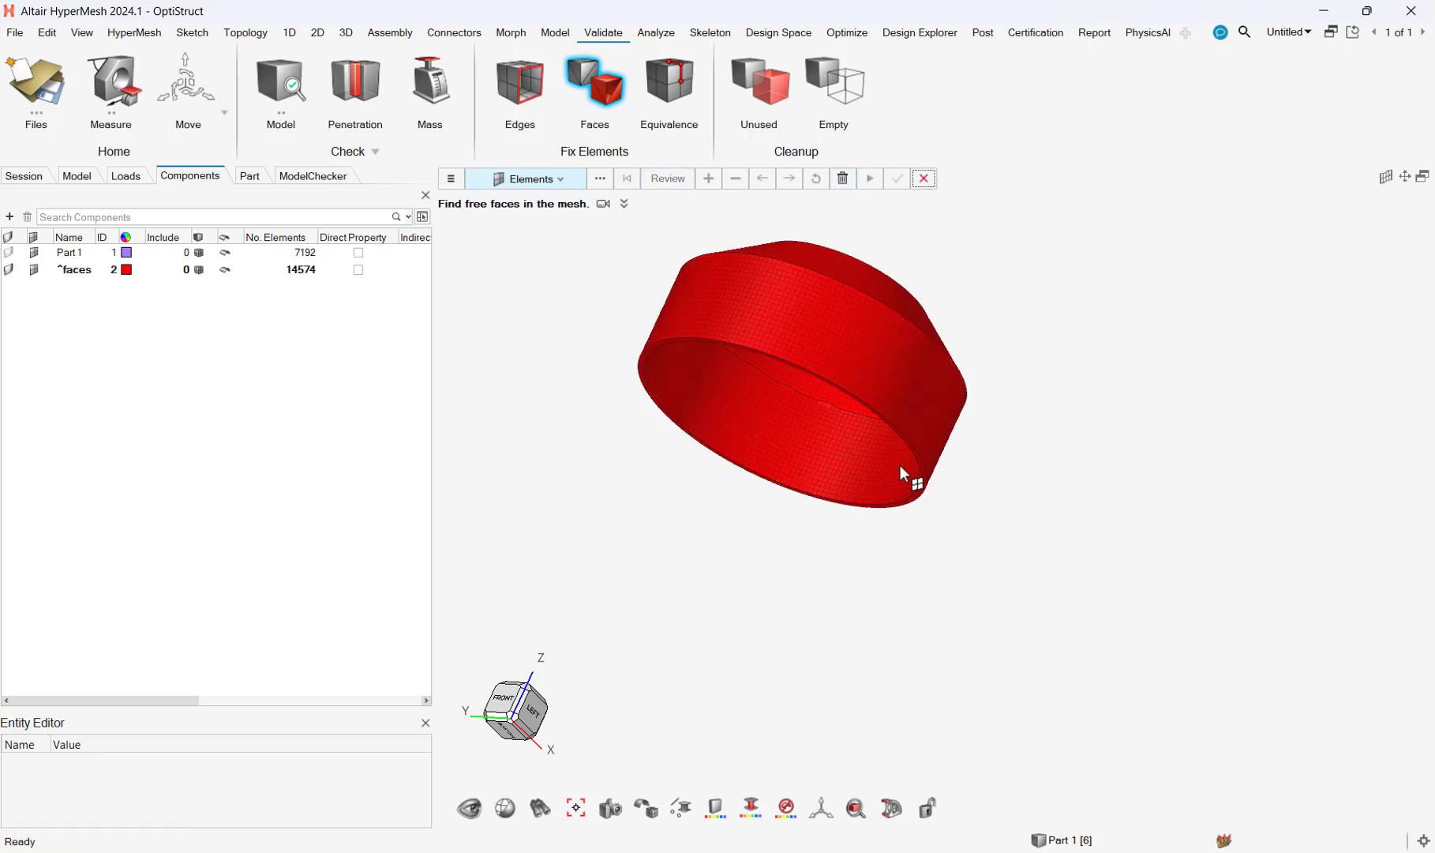
{"action": "middle_click_drag", "start_coordinate": [904, 490], "coordinate": [821, 347]}
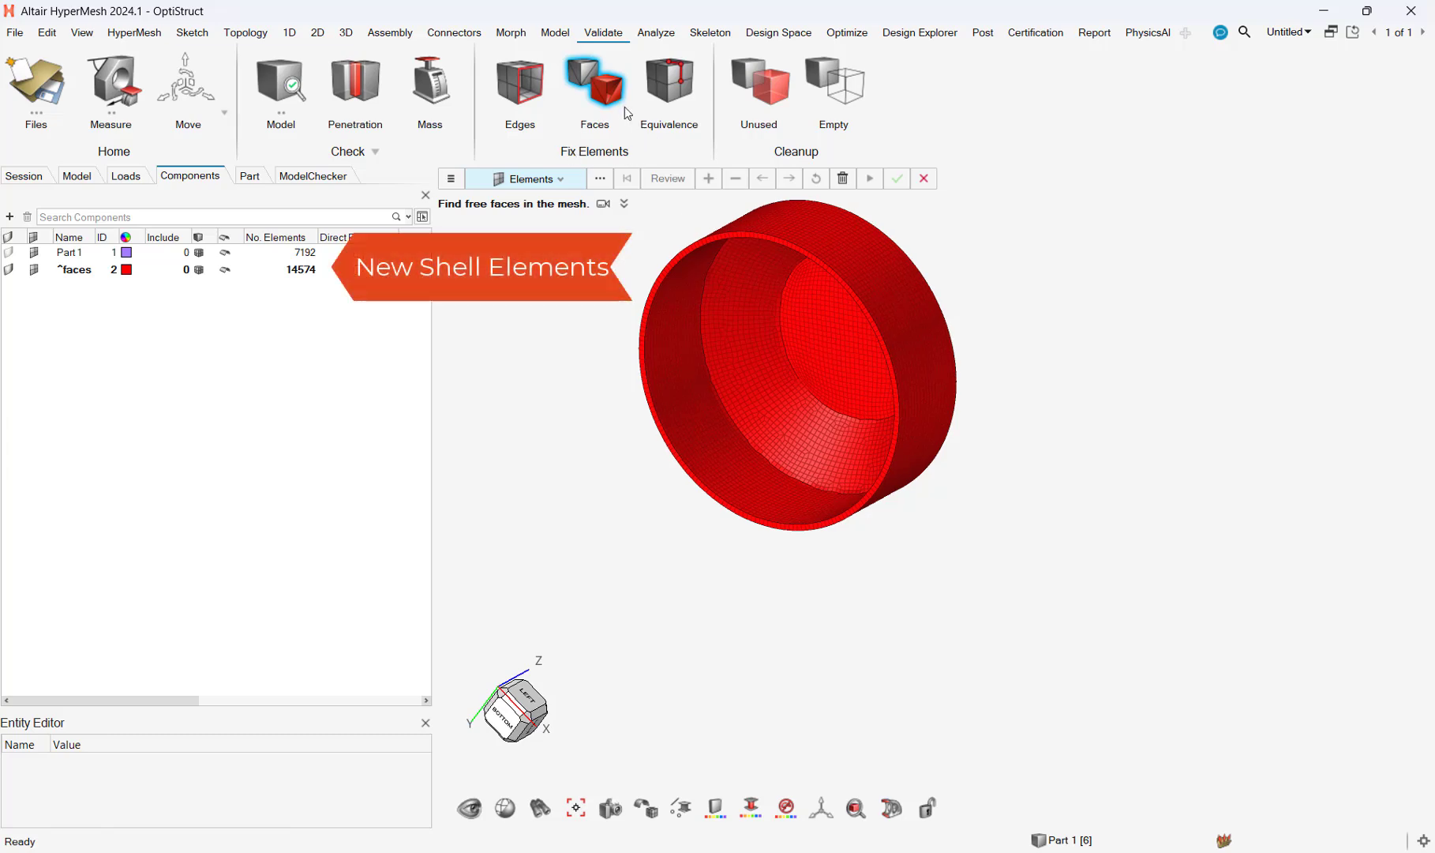
{"action": "key", "text": "Escape"}
{"action": "right_click_drag", "start_coordinate": [689, 341], "coordinate": [704, 408]}
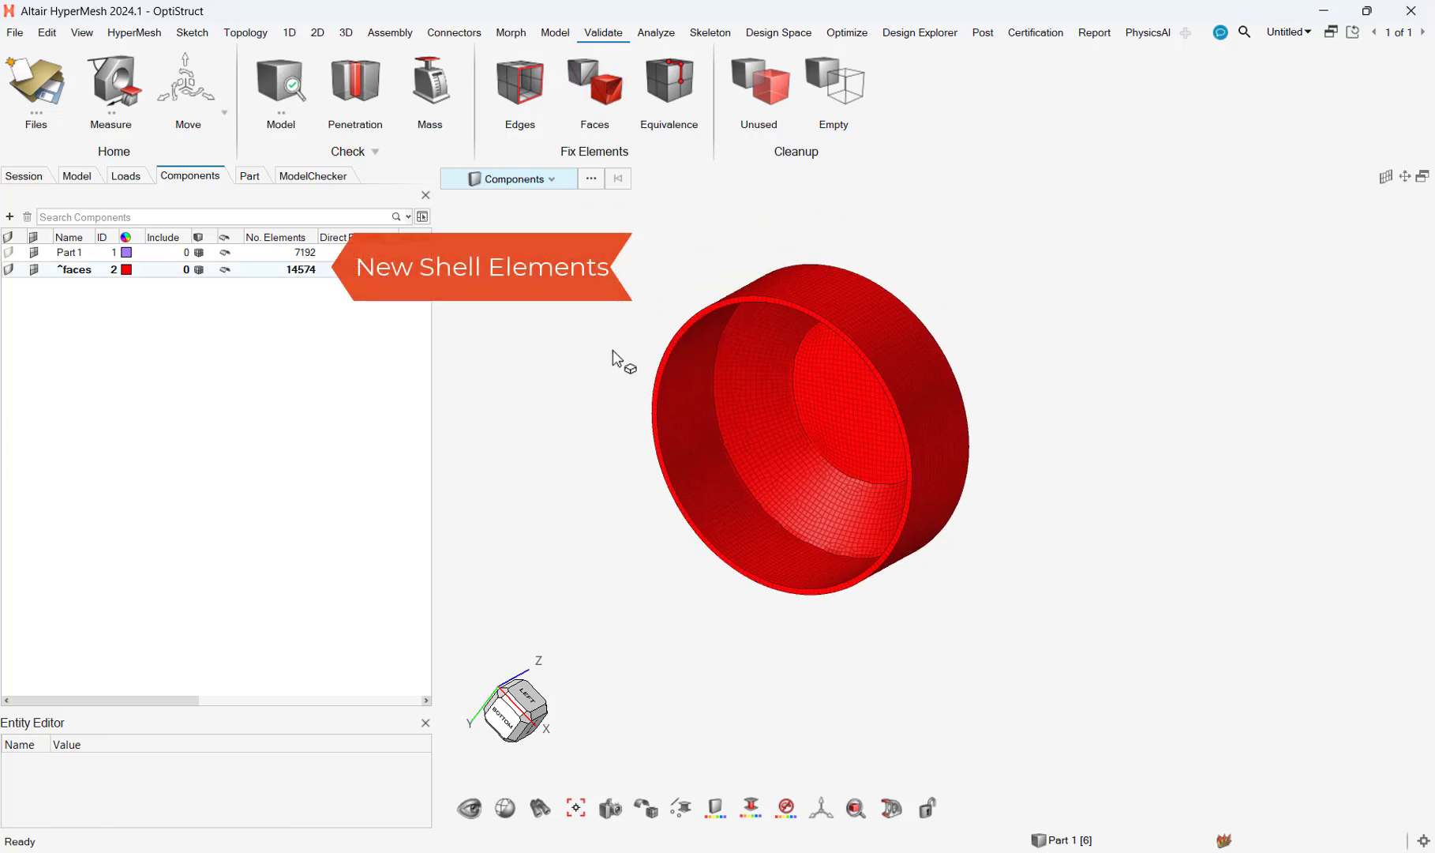
Select the shell elements on the cap's open rim by face with a 30.0 angle and delete them
{"action": "scroll", "coordinate": [623, 347], "scroll_direction": "up", "scroll_amount": 3}
{"action": "left_click", "coordinate": [565, 182]}
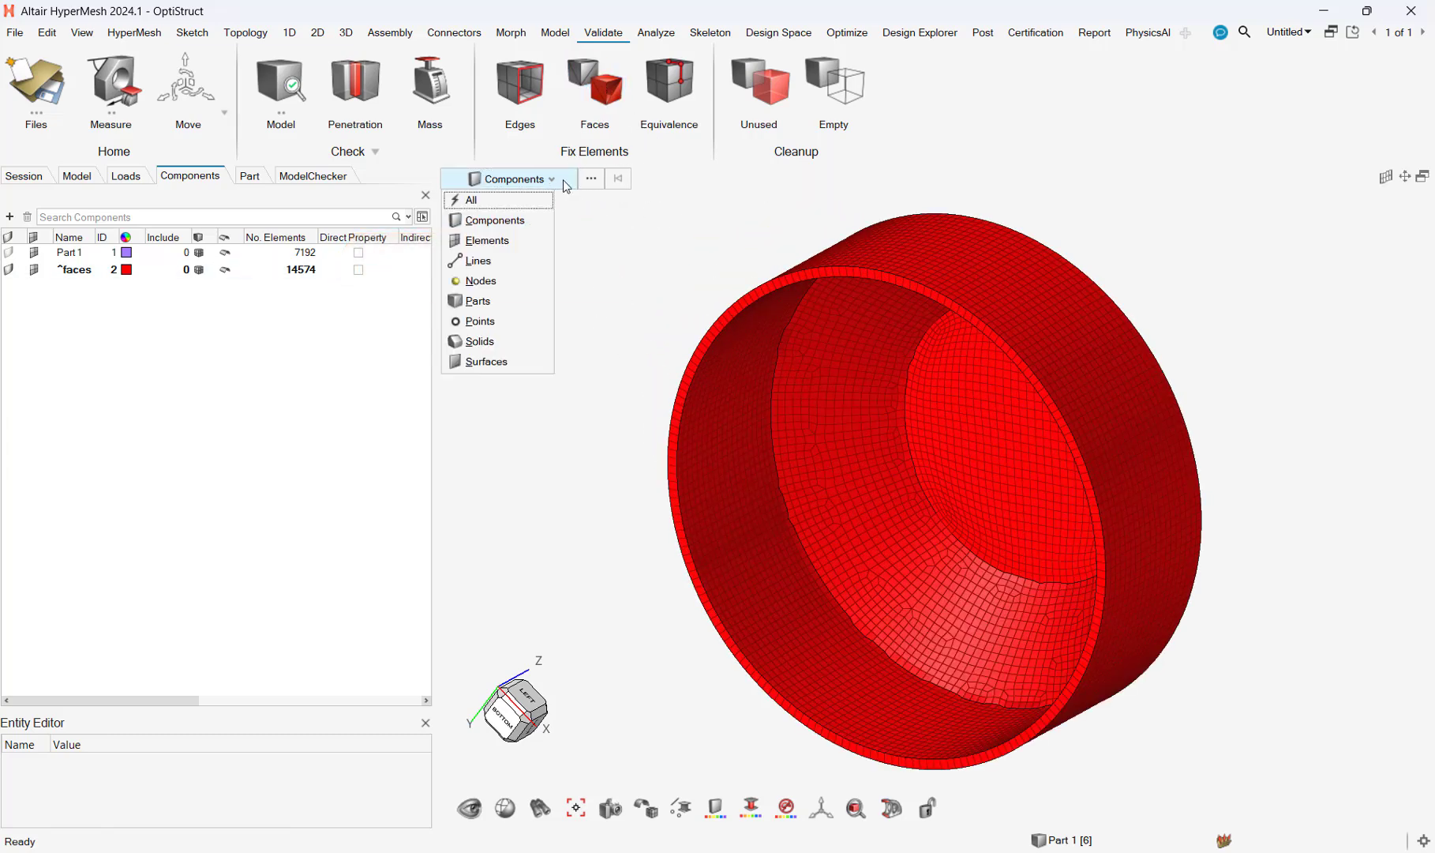
{"action": "left_click", "coordinate": [510, 245]}
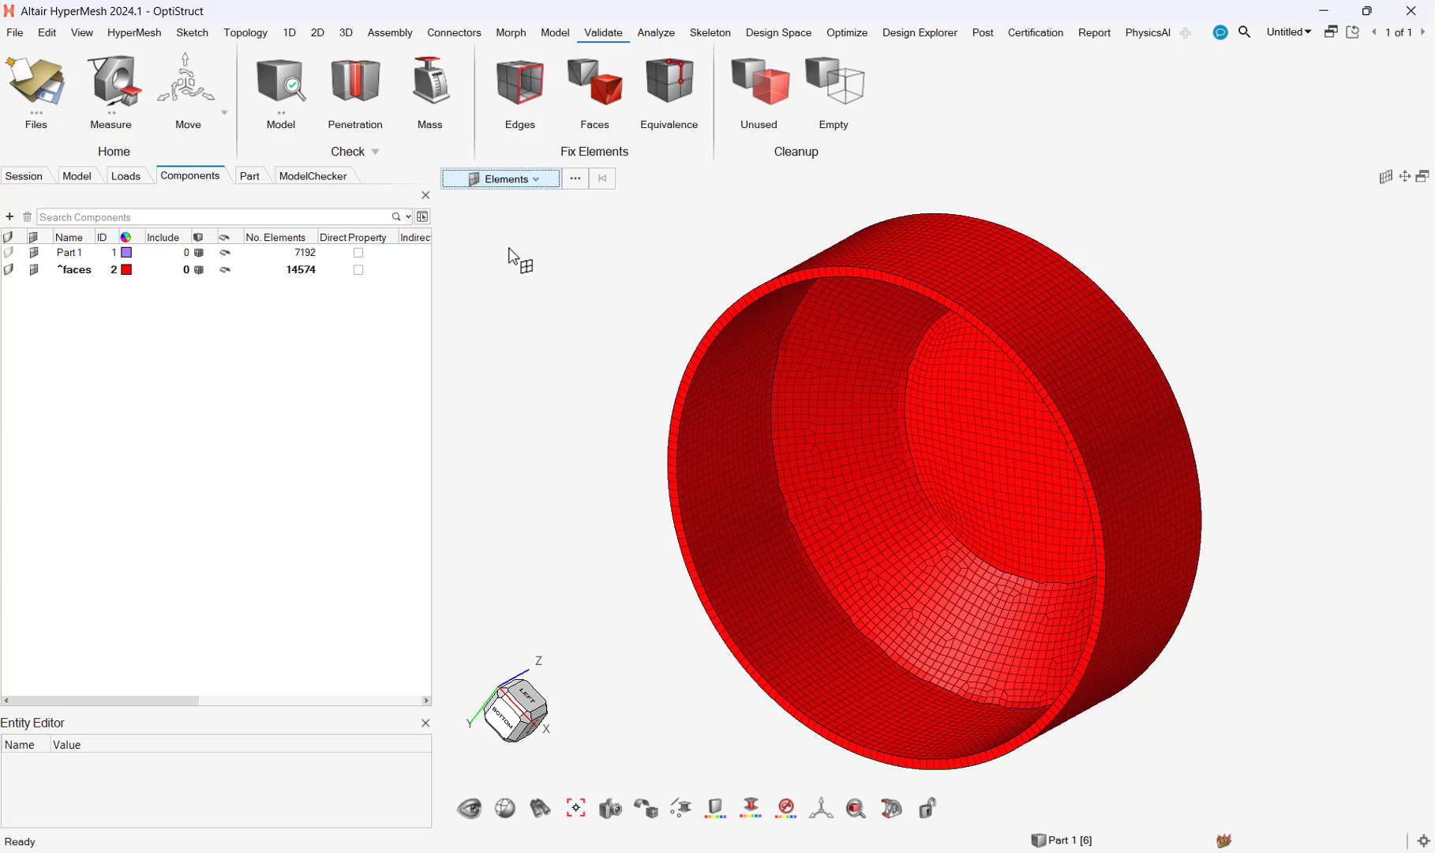
{"action": "left_click", "coordinate": [575, 178]}
{"action": "left_click", "coordinate": [675, 485]}
{"action": "left_click", "coordinate": [672, 477]}
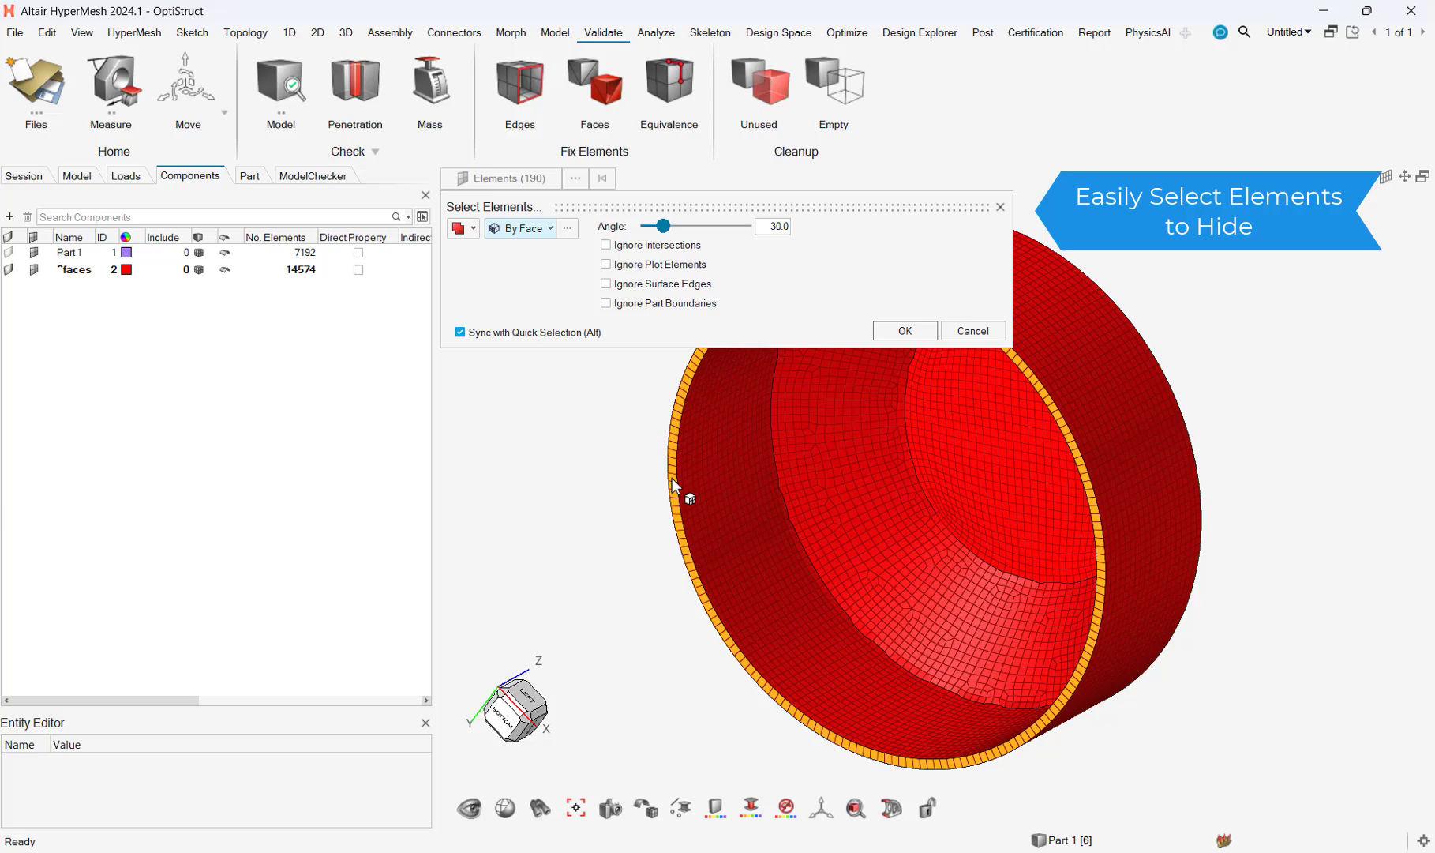
{"action": "left_click", "coordinate": [904, 330]}
{"action": "key", "text": "Delete"}
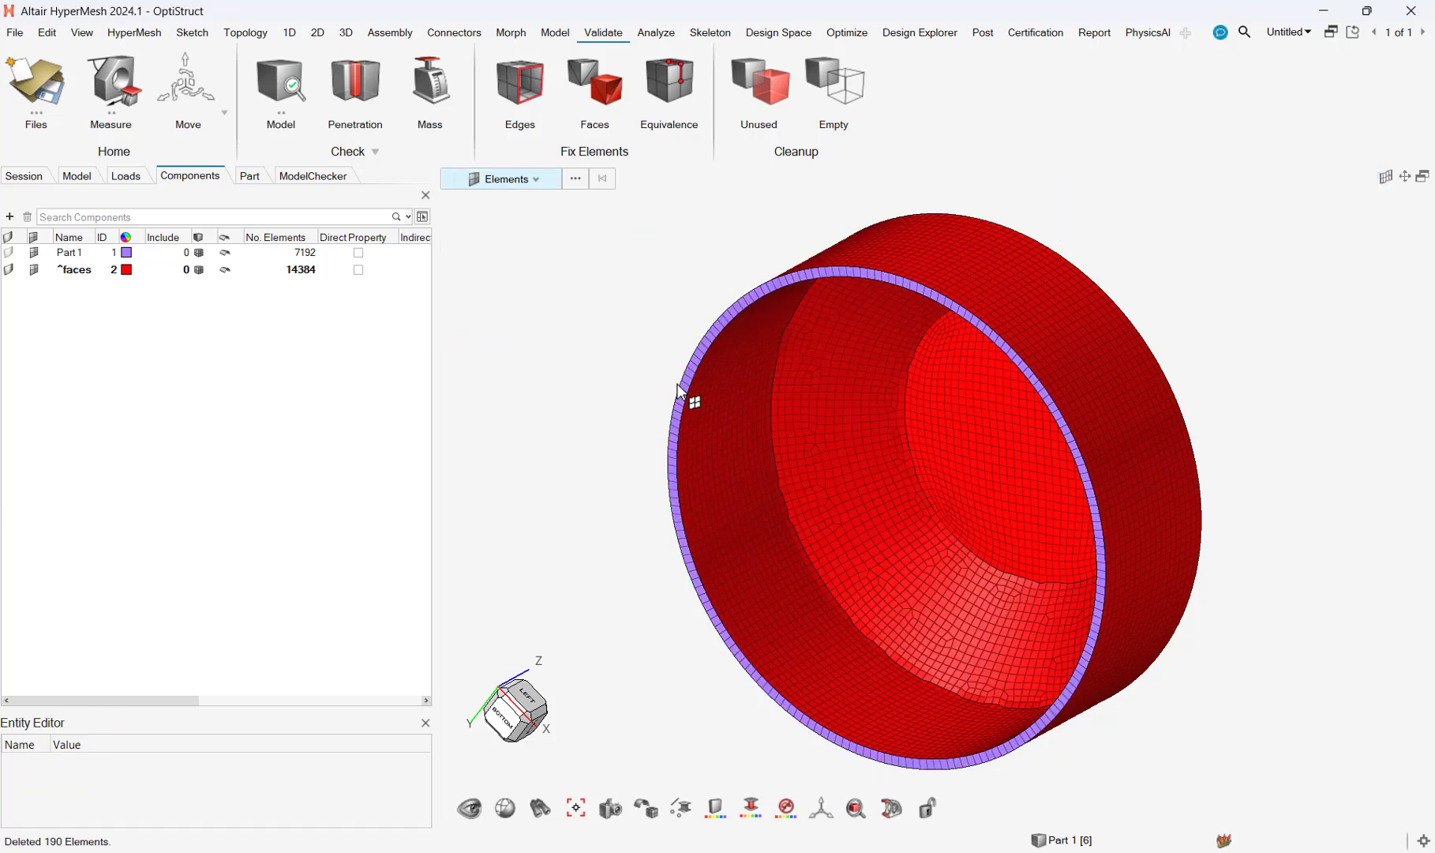
Toggle the element display of Part 1 and the ^faces shells to examine node alignment between solid and shell elements at the rim
{"action": "left_click", "coordinate": [35, 254]}
{"action": "scroll", "coordinate": [788, 272], "scroll_direction": "up", "scroll_amount": 10}
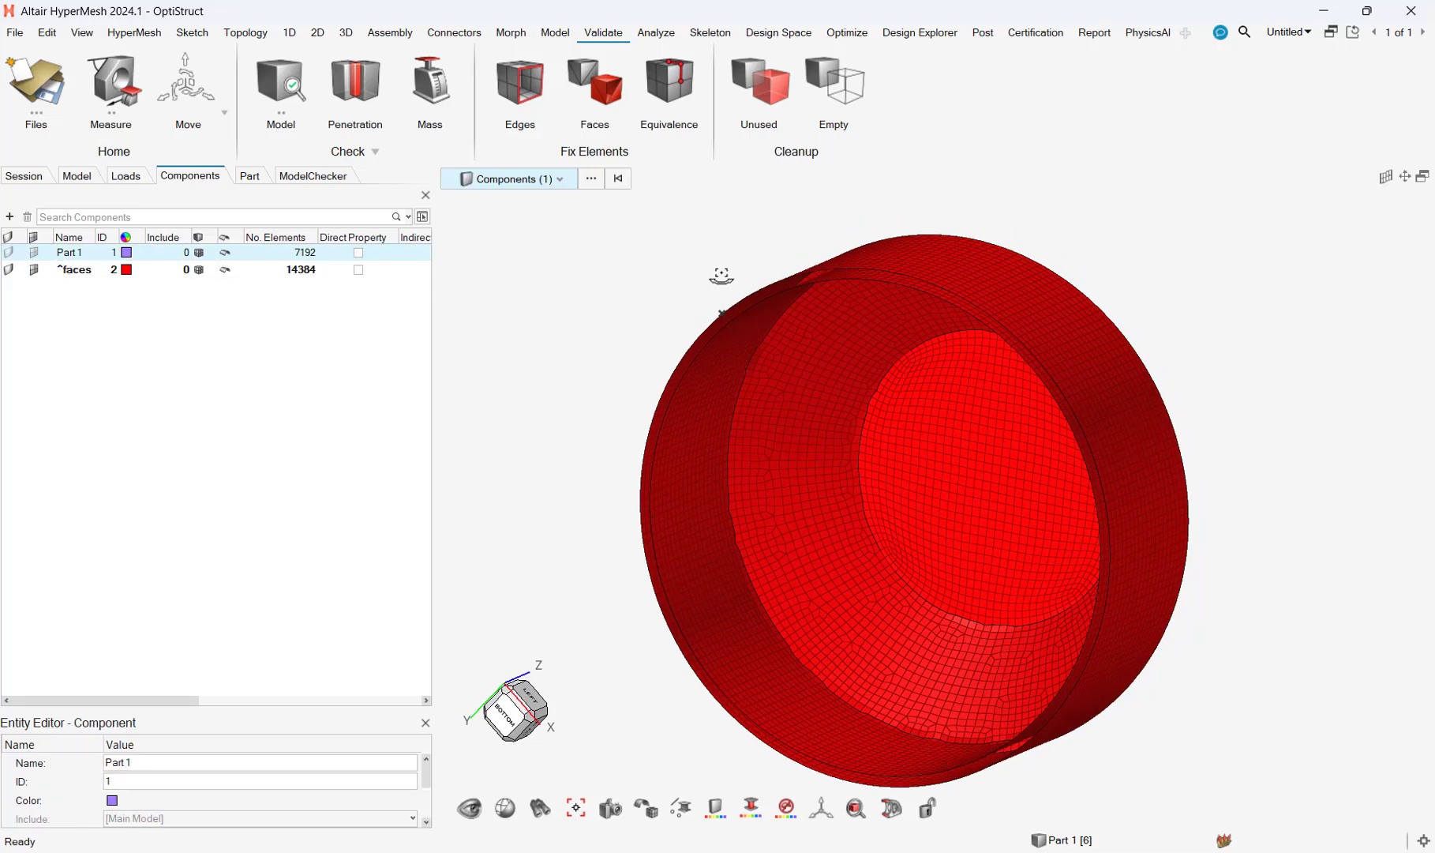
{"action": "middle_click_drag", "start_coordinate": [809, 308], "coordinate": [823, 355]}
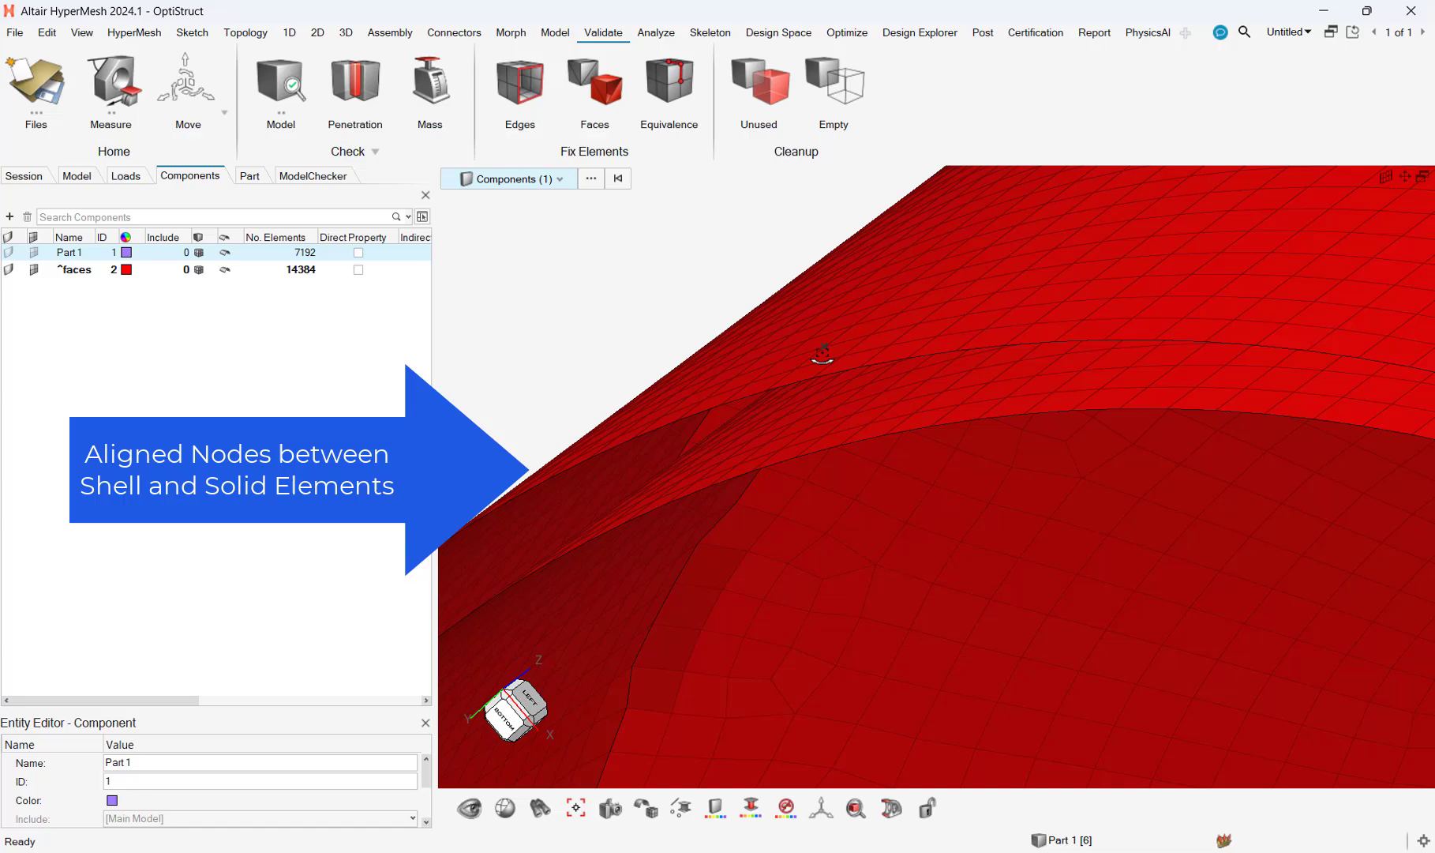
{"action": "left_click", "coordinate": [33, 251]}
{"action": "scroll", "coordinate": [959, 391], "scroll_direction": "down", "scroll_amount": 8}
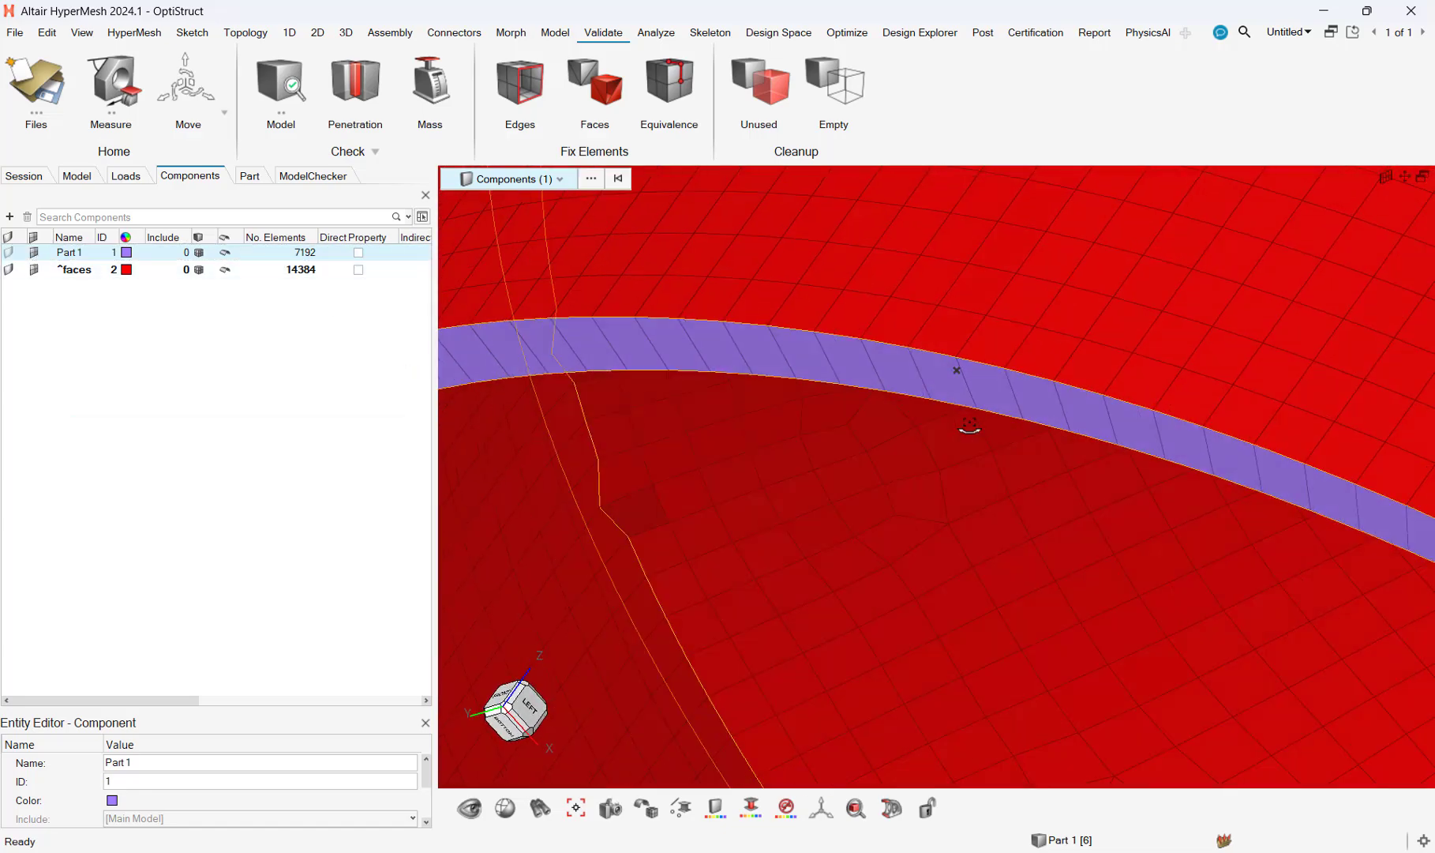
{"action": "scroll", "coordinate": [953, 397], "scroll_direction": "down", "scroll_amount": 2}
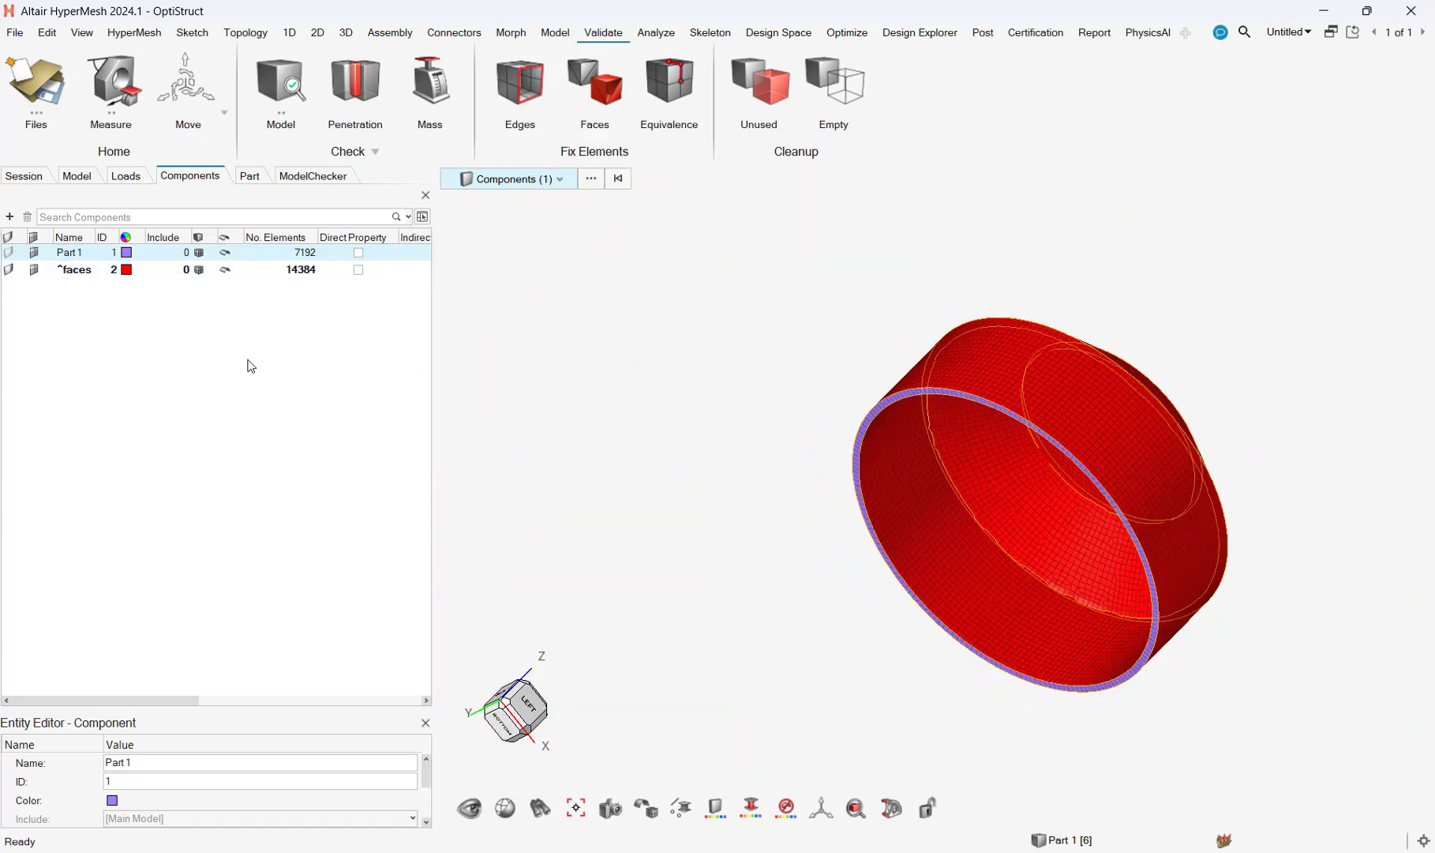
{"action": "left_click", "coordinate": [32, 270]}
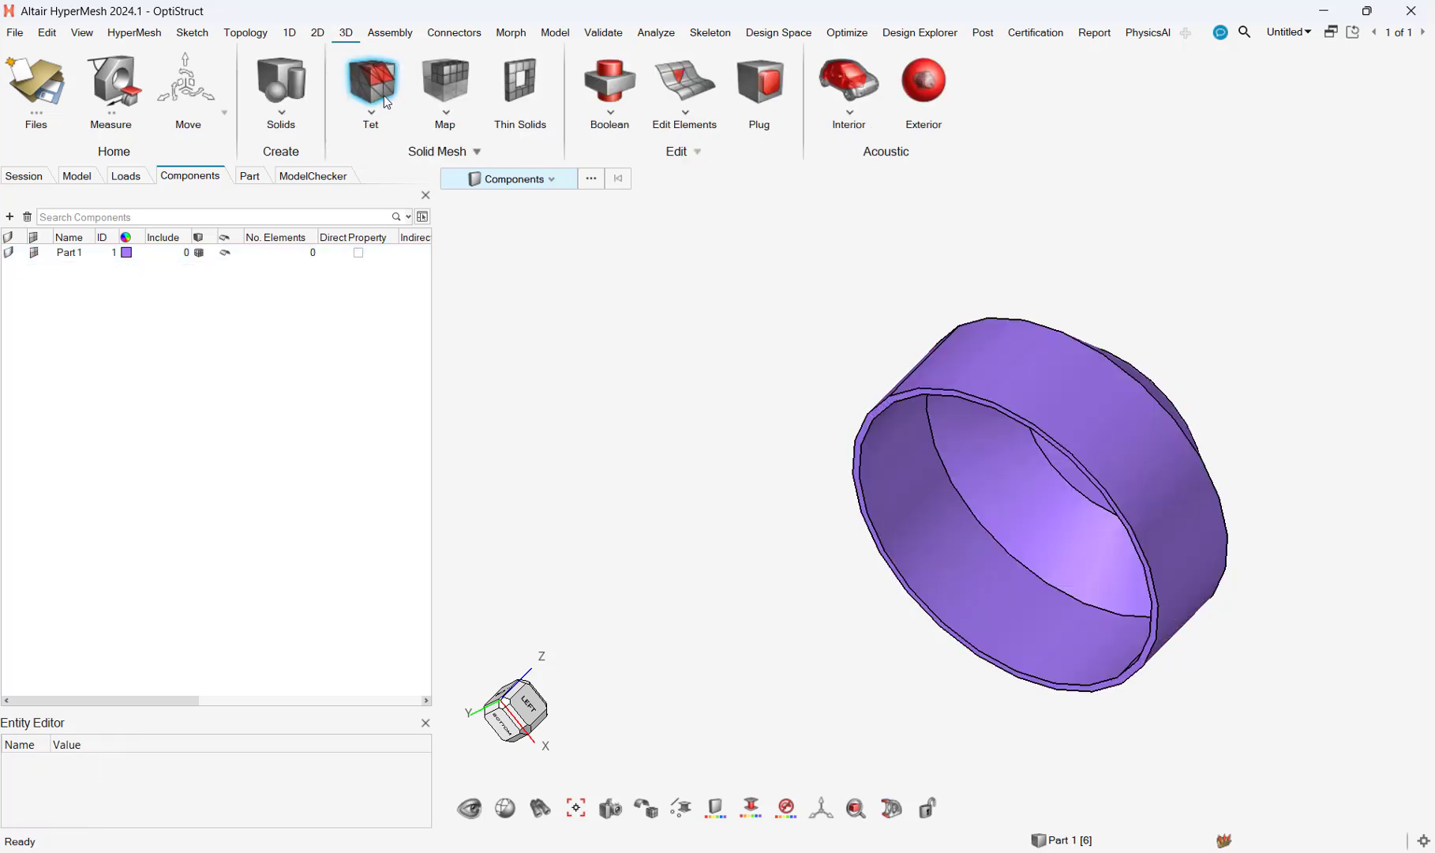
Tet-mesh the cap solid with an element size of 0.10
{"action": "left_click", "coordinate": [386, 99]}
{"action": "left_click", "coordinate": [1094, 482]}
{"action": "left_click", "coordinate": [1225, 547]}
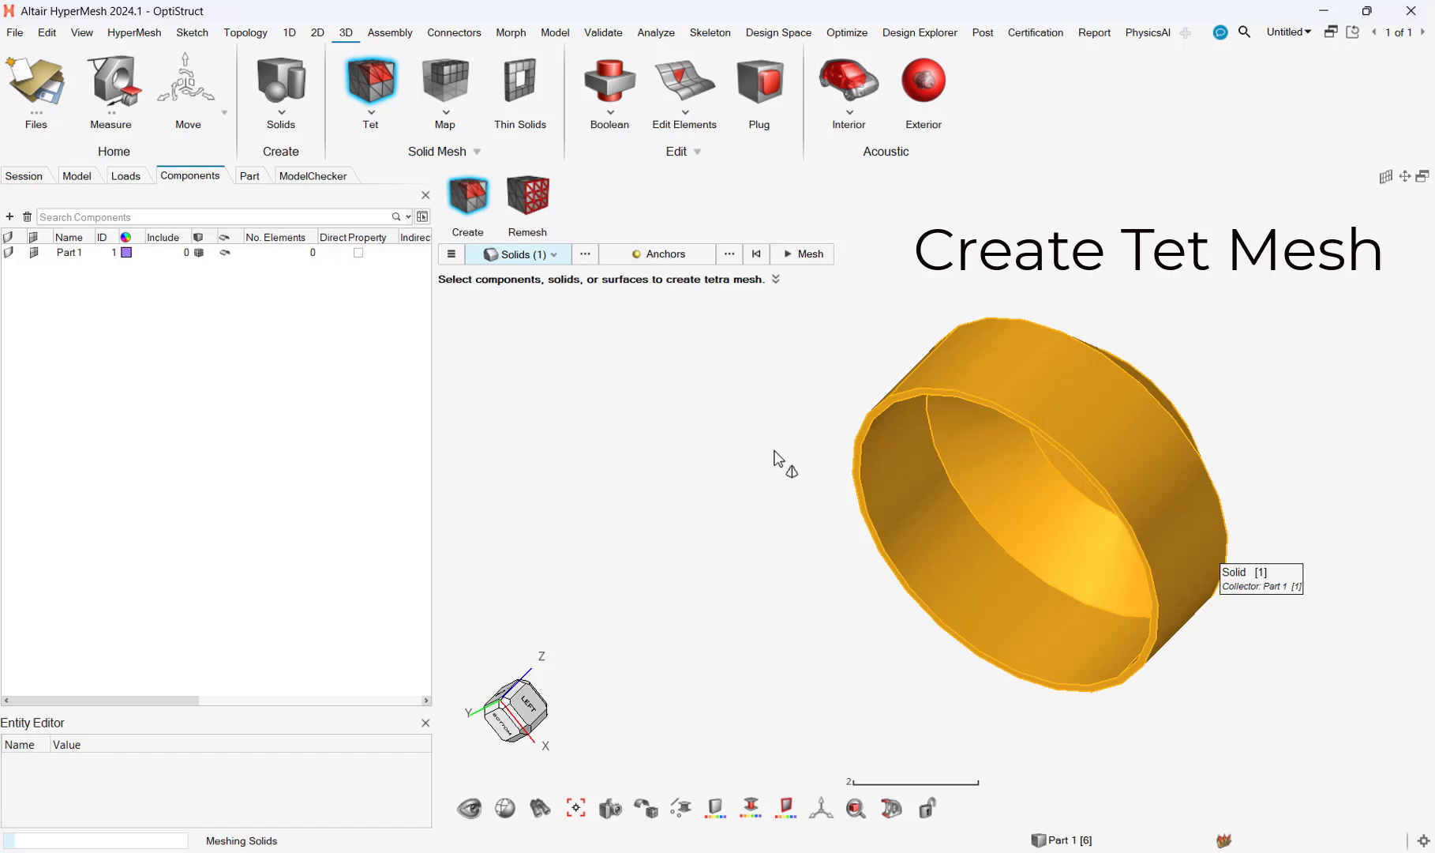
Hide Part 1's geometry and generate shell face elements from all of the cap's tet elements with the Faces tool
{"action": "left_click", "coordinate": [49, 251]}
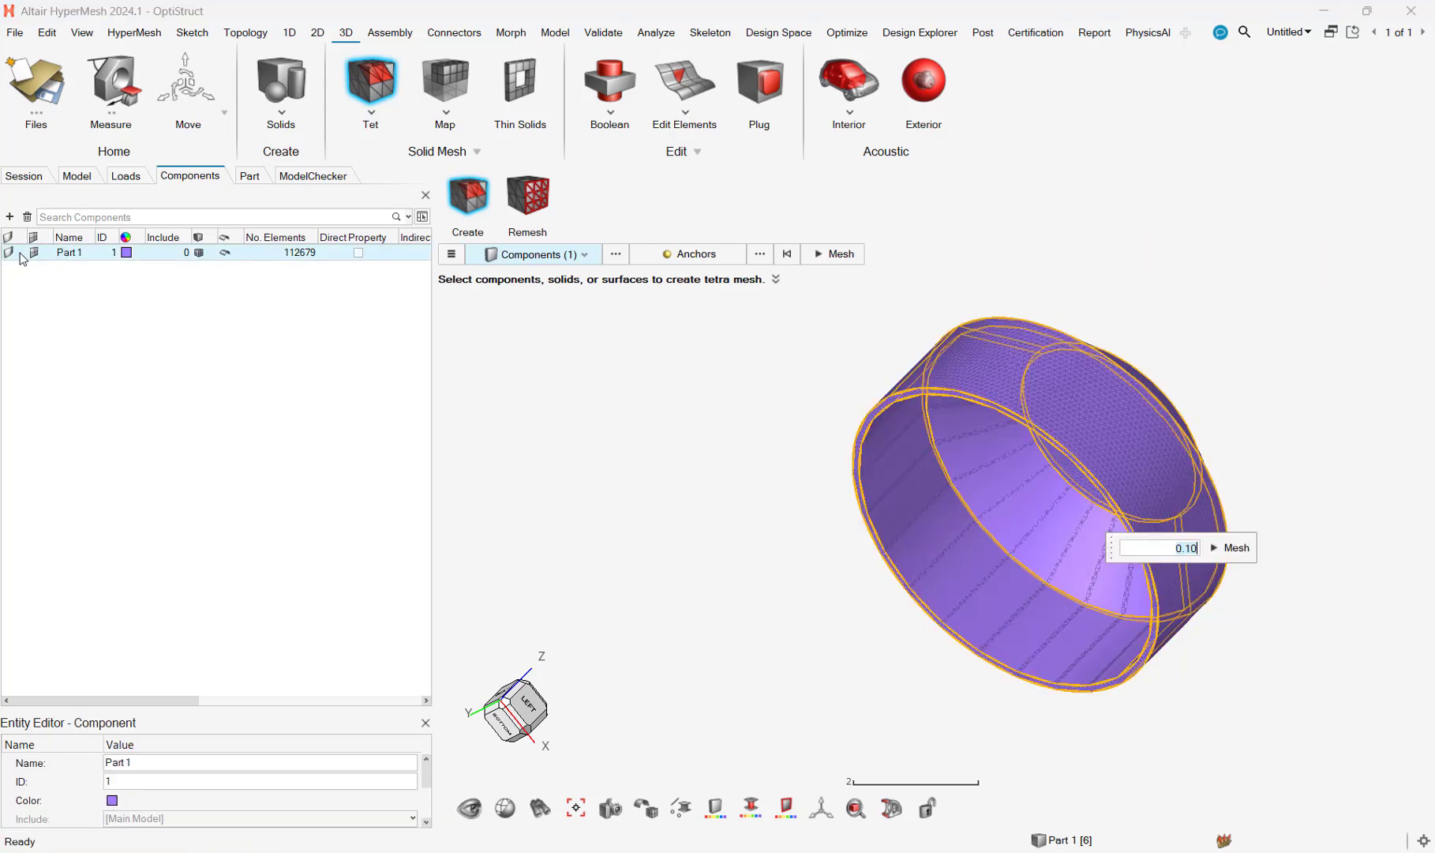
{"action": "left_click", "coordinate": [10, 253]}
{"action": "key", "text": "Escape"}
{"action": "left_click_drag", "start_coordinate": [545, 292], "coordinate": [1109, 777]}
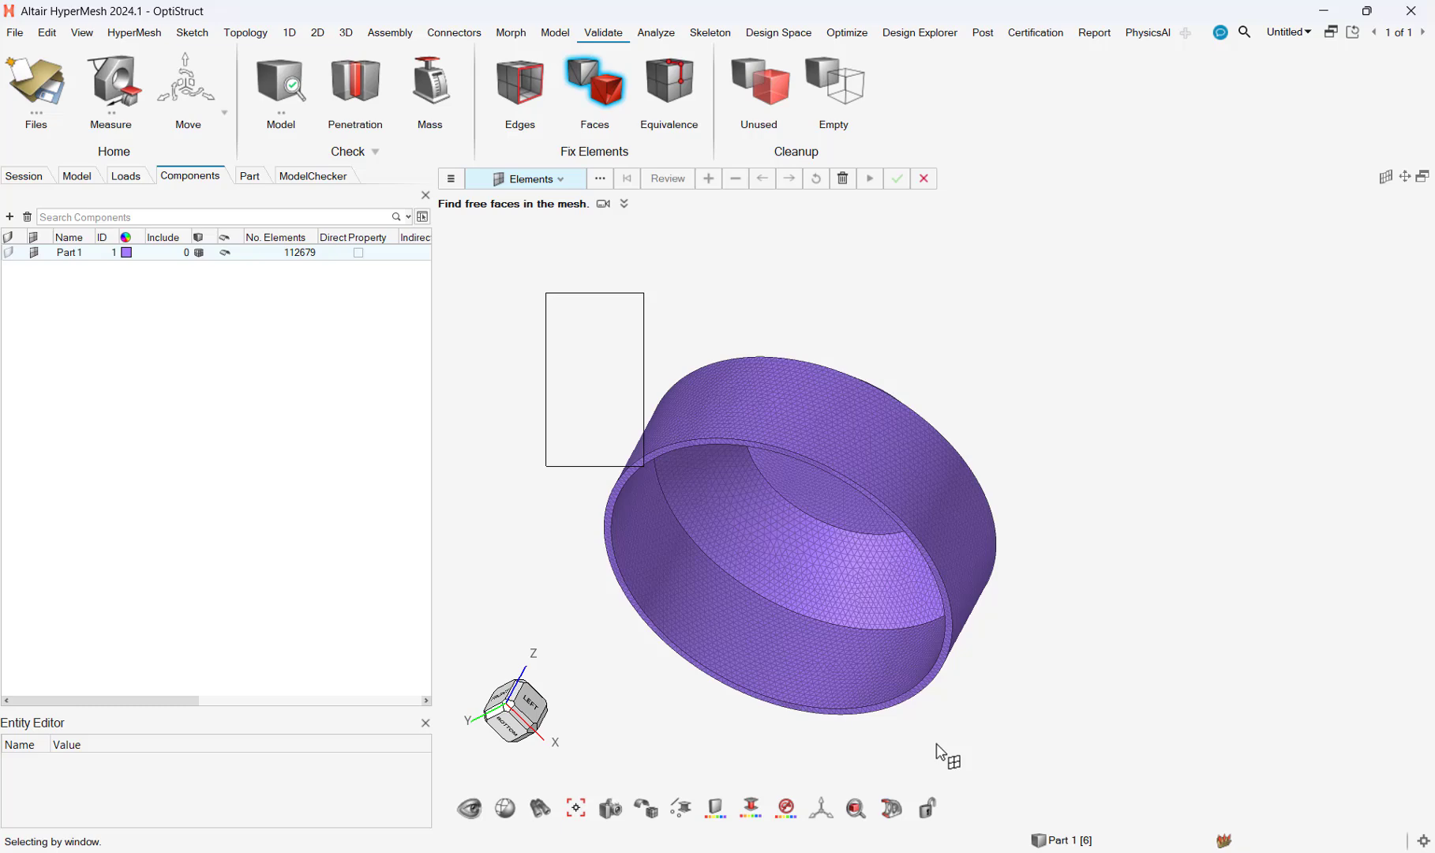
{"action": "left_click", "coordinate": [870, 178]}
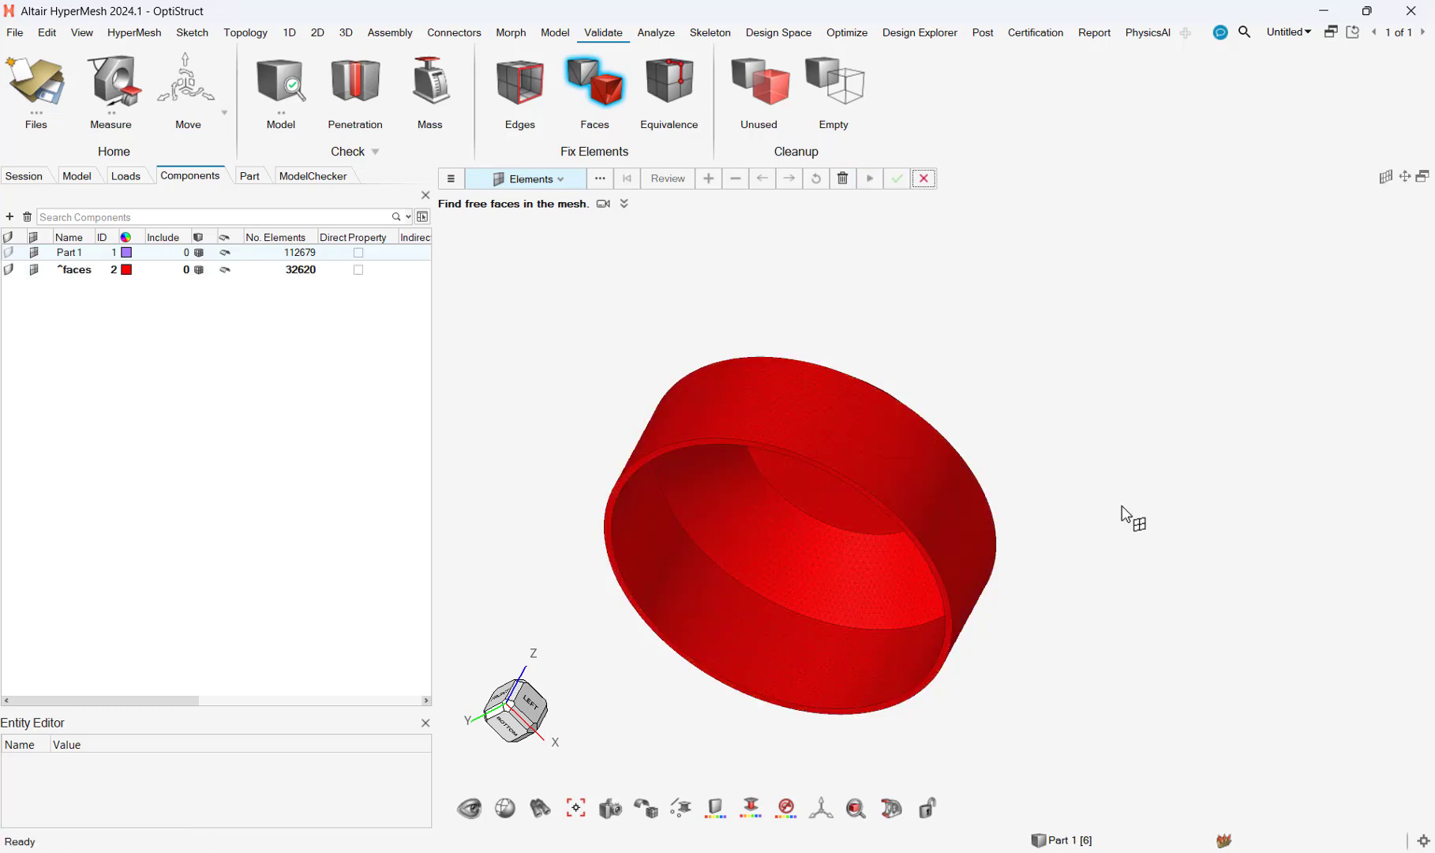
Select the triangular shell elements on the cap's open rim by face and delete them
{"action": "left_click", "coordinate": [576, 178]}
{"action": "left_click", "coordinate": [613, 497]}
{"action": "left_click", "coordinate": [612, 486]}
{"action": "left_click", "coordinate": [916, 331]}
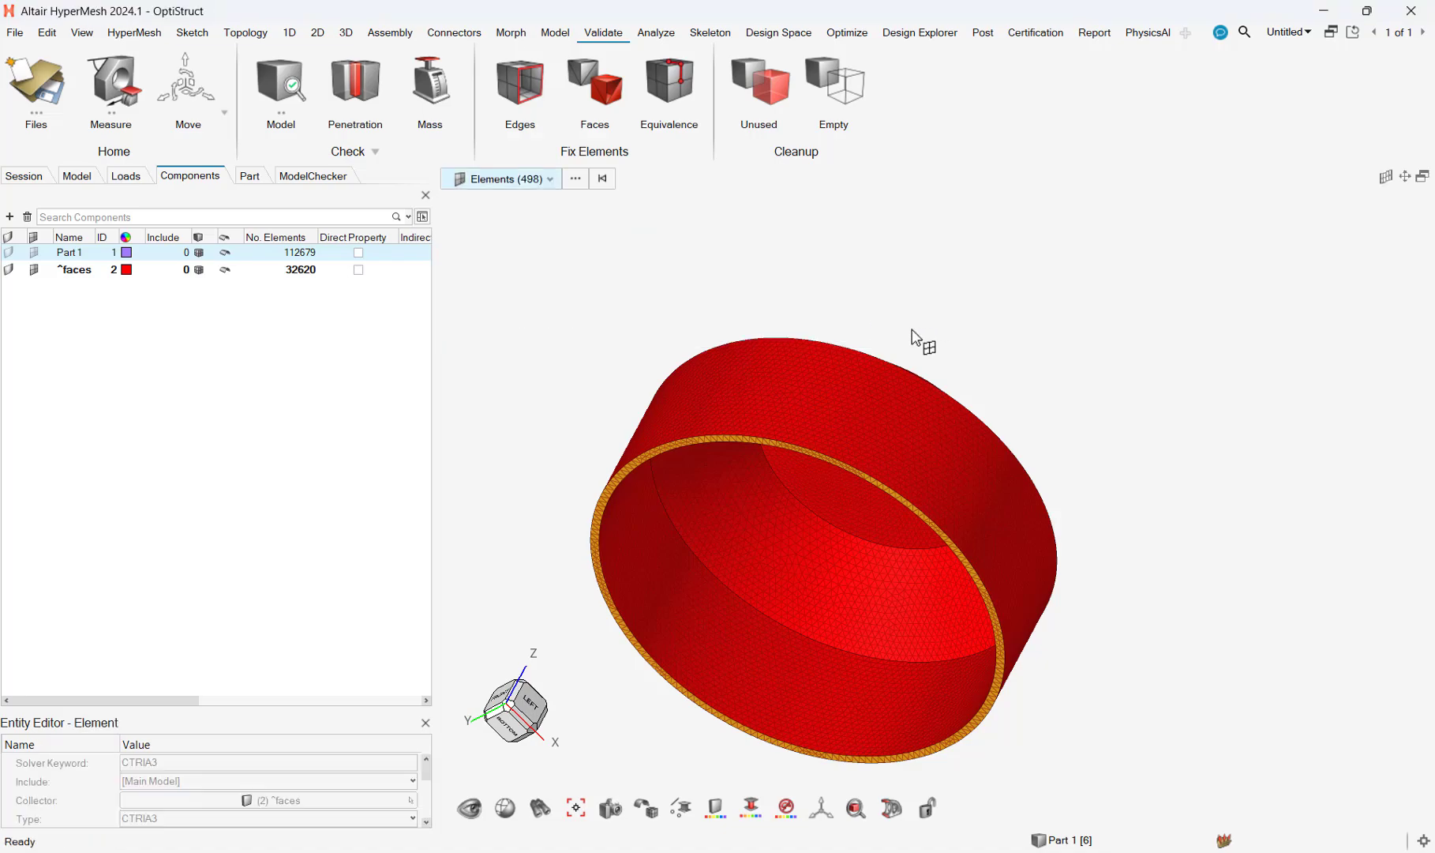
{"action": "key", "text": "Delete"}
Show Part 1's tet elements and examine how their nodes line up with the shell elements along the rim
{"action": "middle_click_drag", "start_coordinate": [813, 427], "coordinate": [626, 333]}
{"action": "scroll", "coordinate": [628, 332], "scroll_direction": "up", "scroll_amount": 5}
{"action": "middle_click_drag", "start_coordinate": [631, 222], "coordinate": [587, 264]}
{"action": "left_click", "coordinate": [33, 253]}
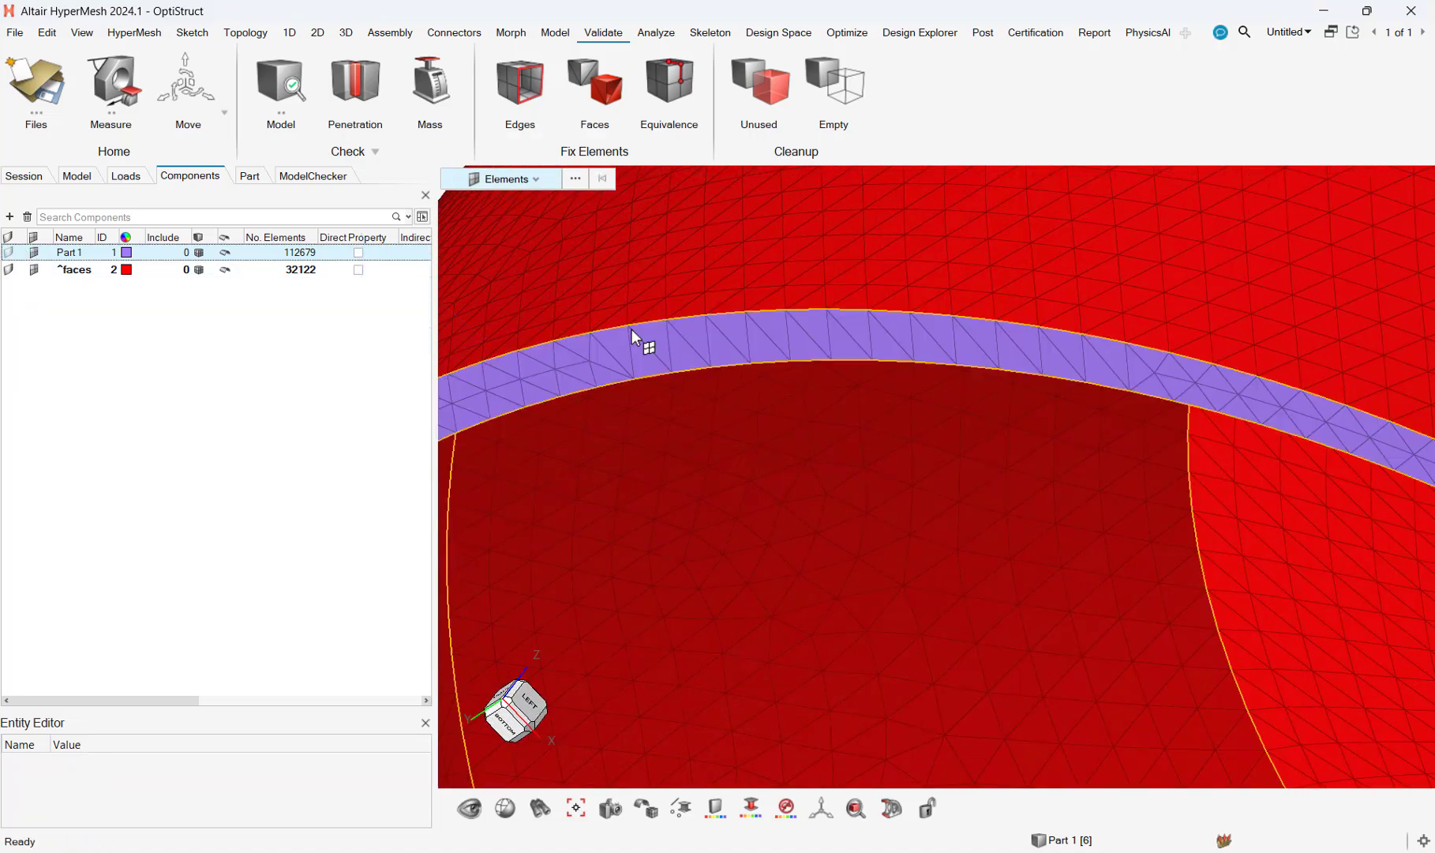